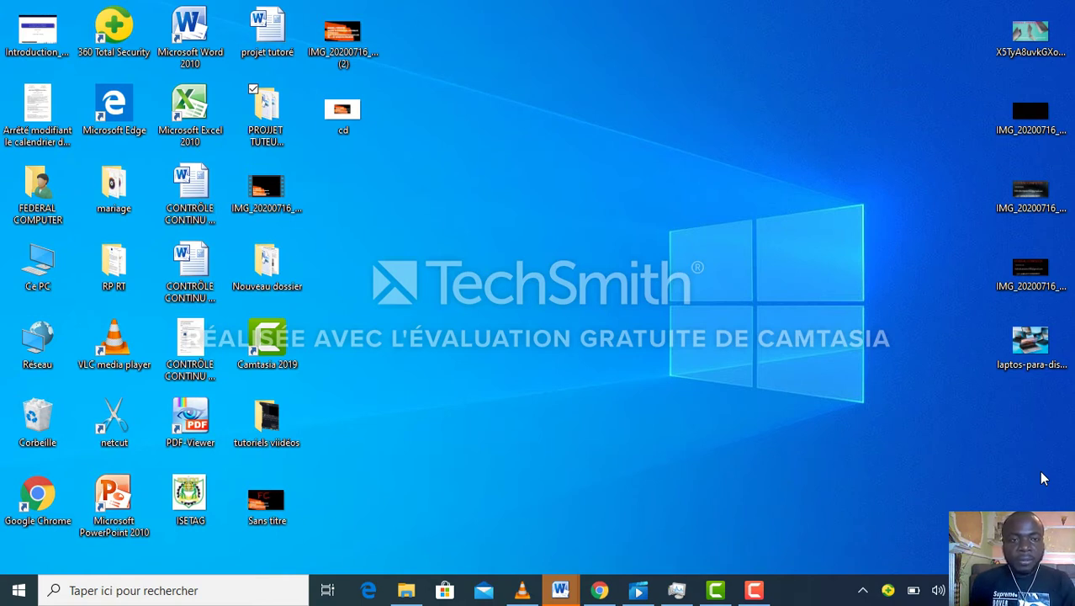
# Open the properties of the PROJJET TUTEURE folder on the desktop.
pyautogui.click(261, 102)
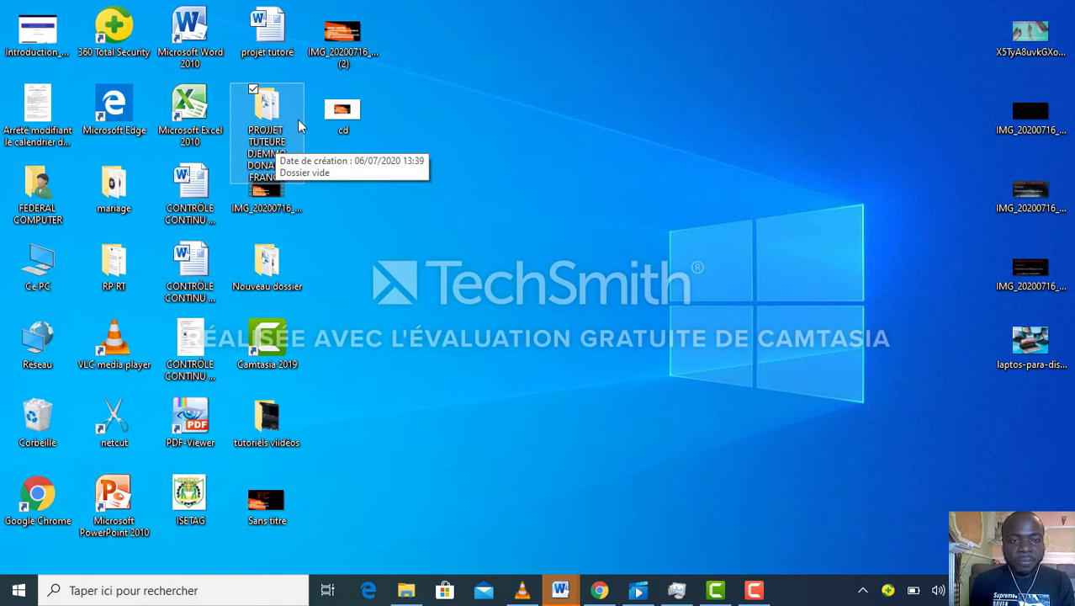
pyautogui.click(289, 127)
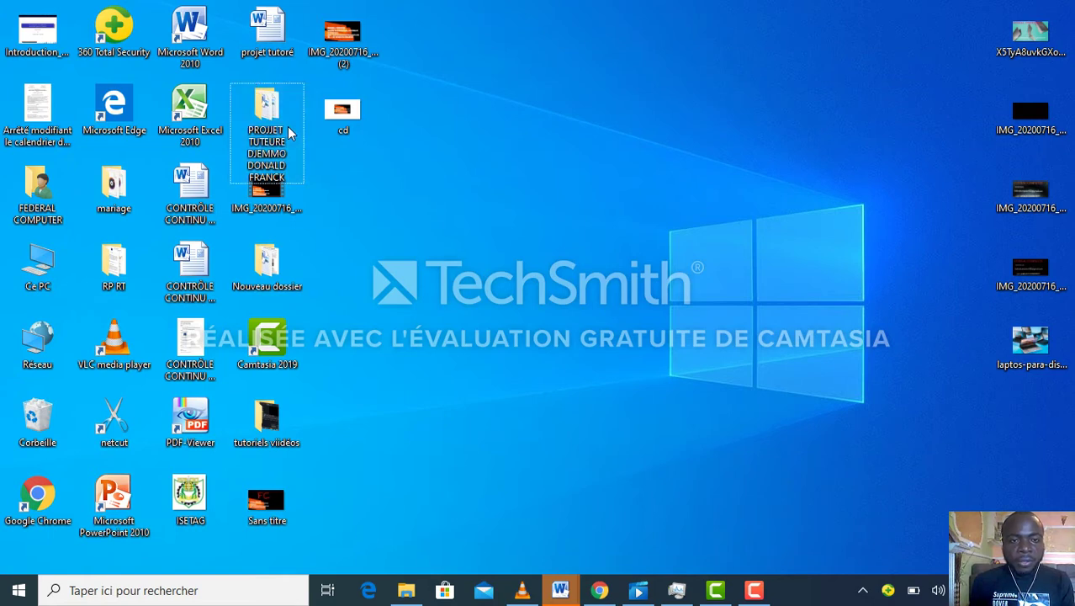
pyautogui.rightClick(289, 129)
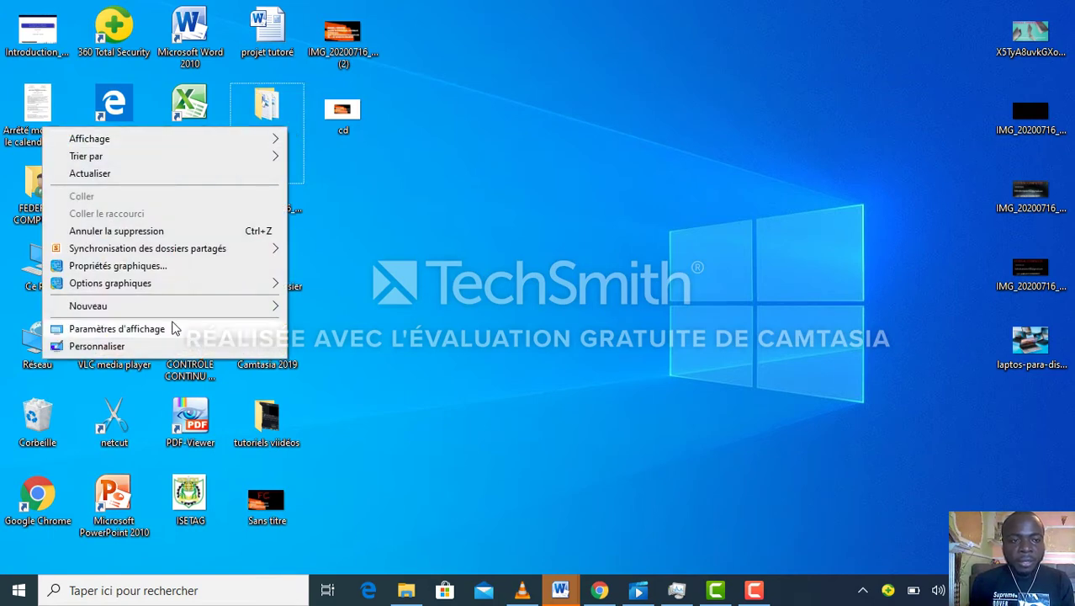
pyautogui.click(288, 128)
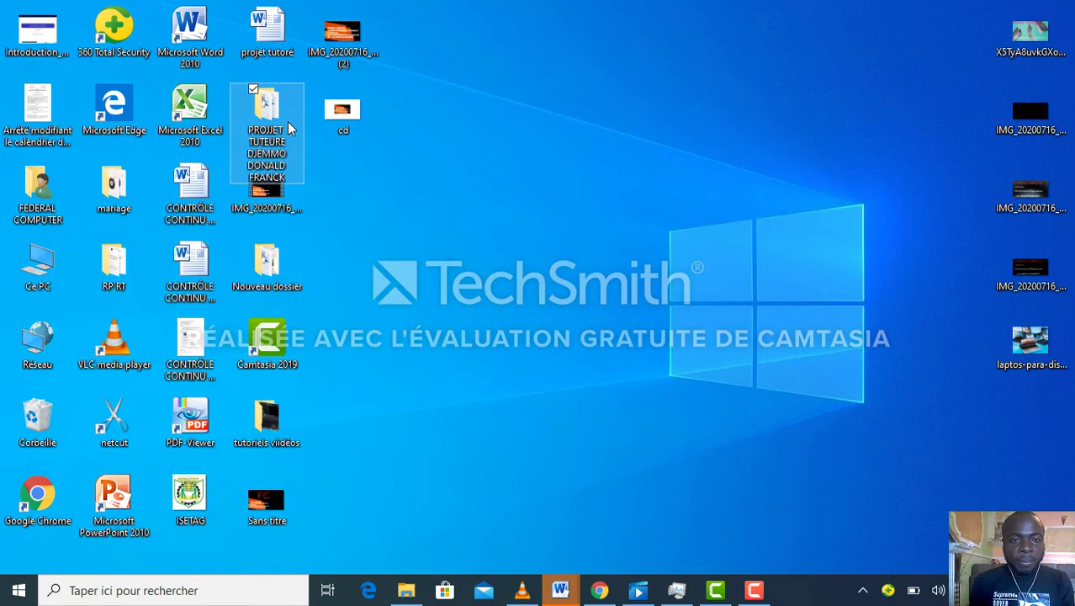
pyautogui.rightClick(289, 128)
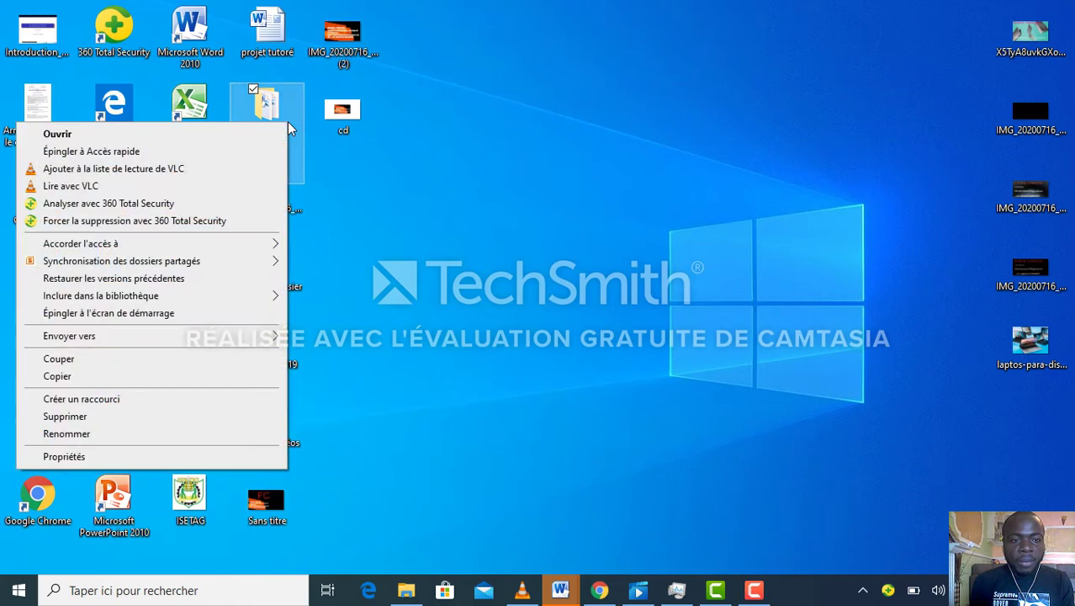
pyautogui.click(124, 458)
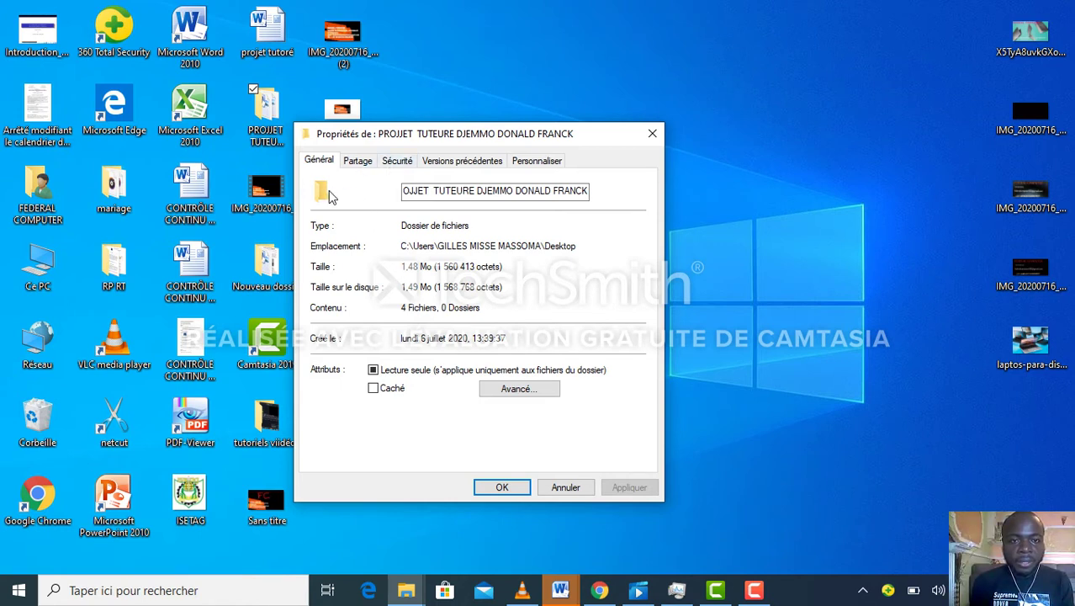
# Display the Administrateurs group's rights in the folder's security settings and open the permissions for editing.
pyautogui.click(407, 162)
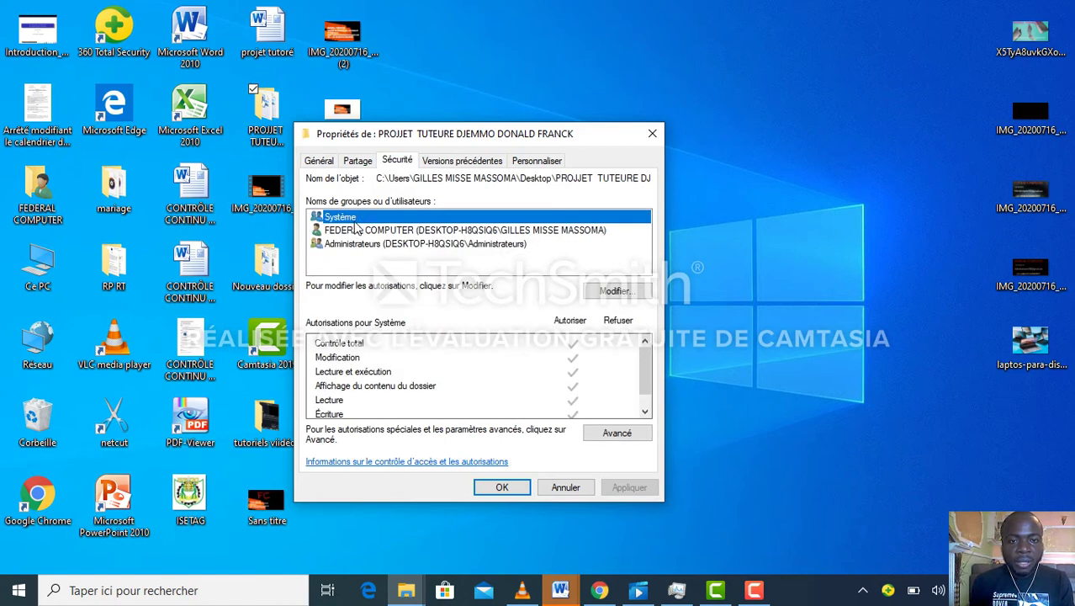
pyautogui.click(412, 245)
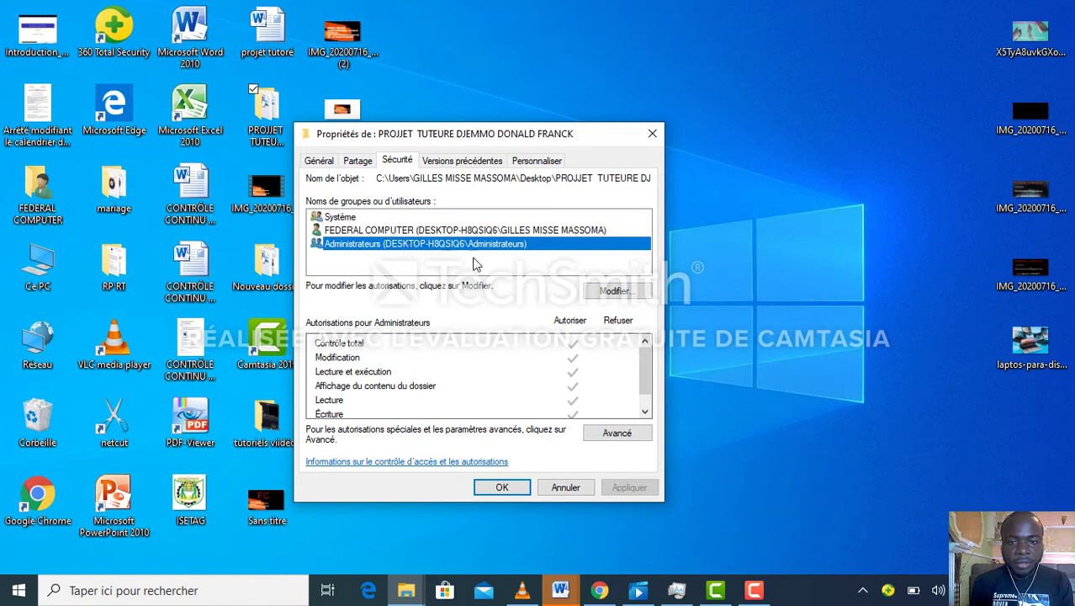
pyautogui.click(617, 291)
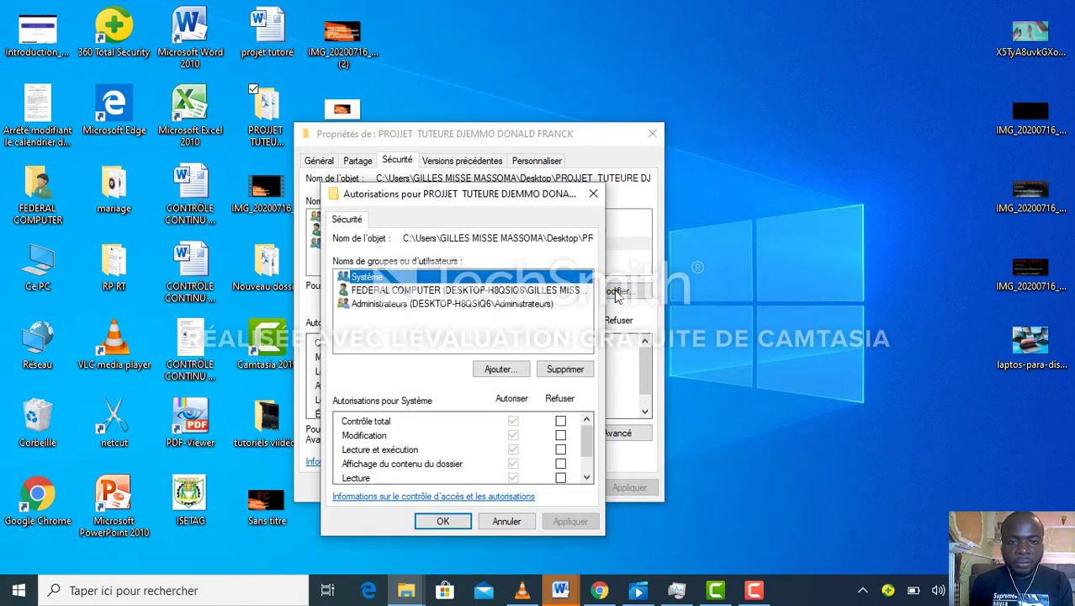
# Deny Contrôle total on the folder to the Administrateurs group, apply the change and close the folder's properties.
pyautogui.click(420, 304)
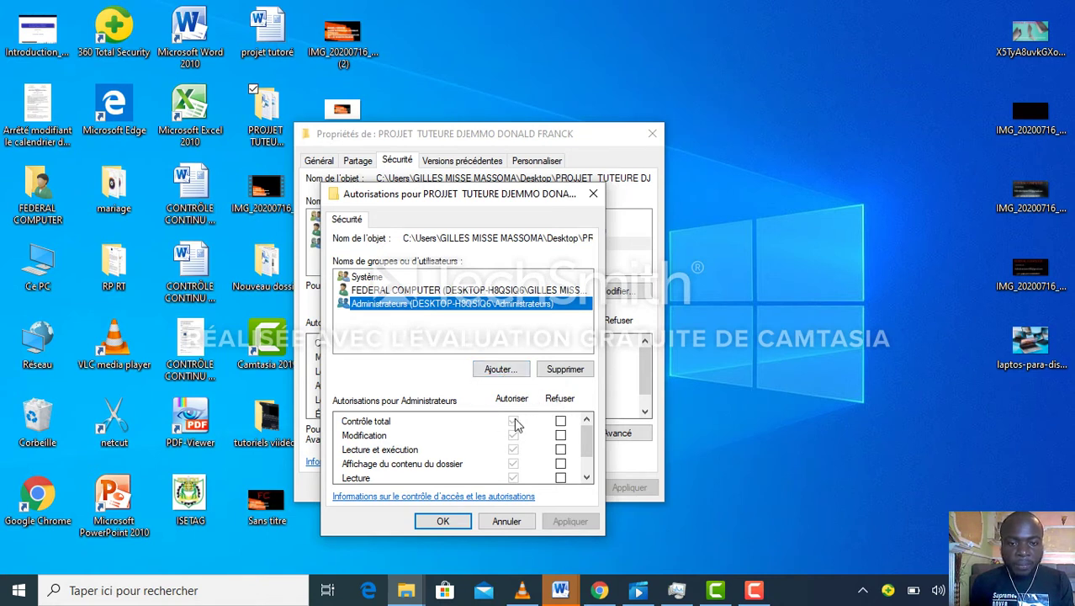
pyautogui.click(561, 422)
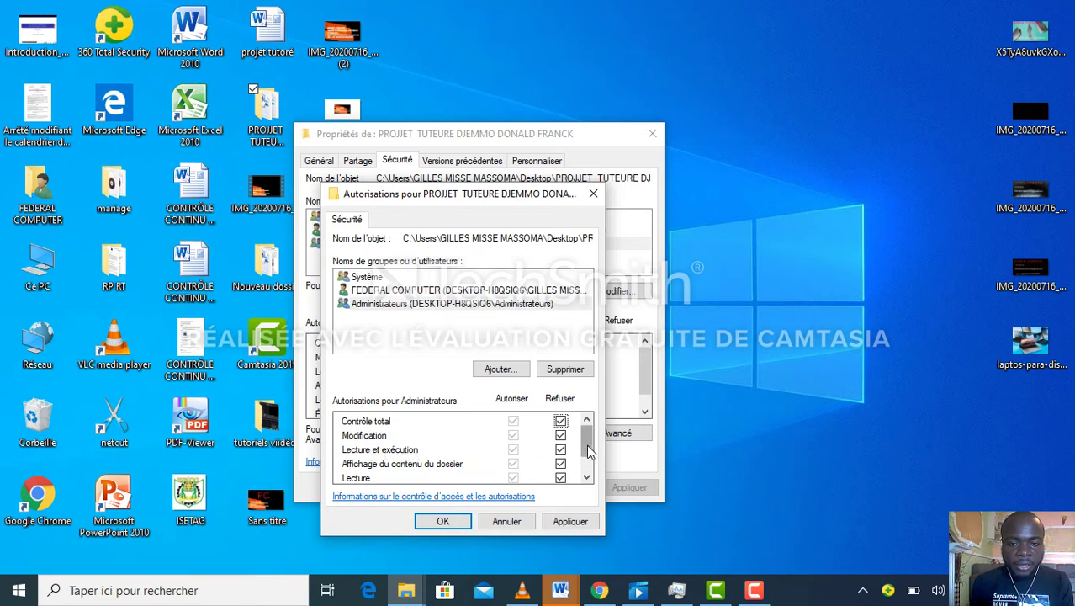
pyautogui.scroll(-1, 589, 452)
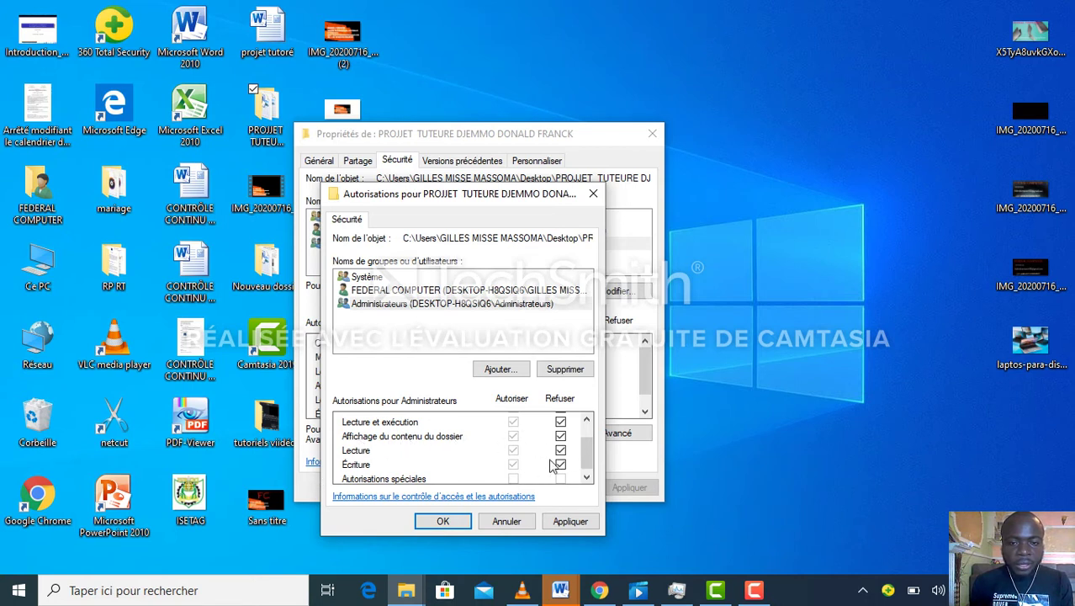
pyautogui.scroll(-1, 587, 452)
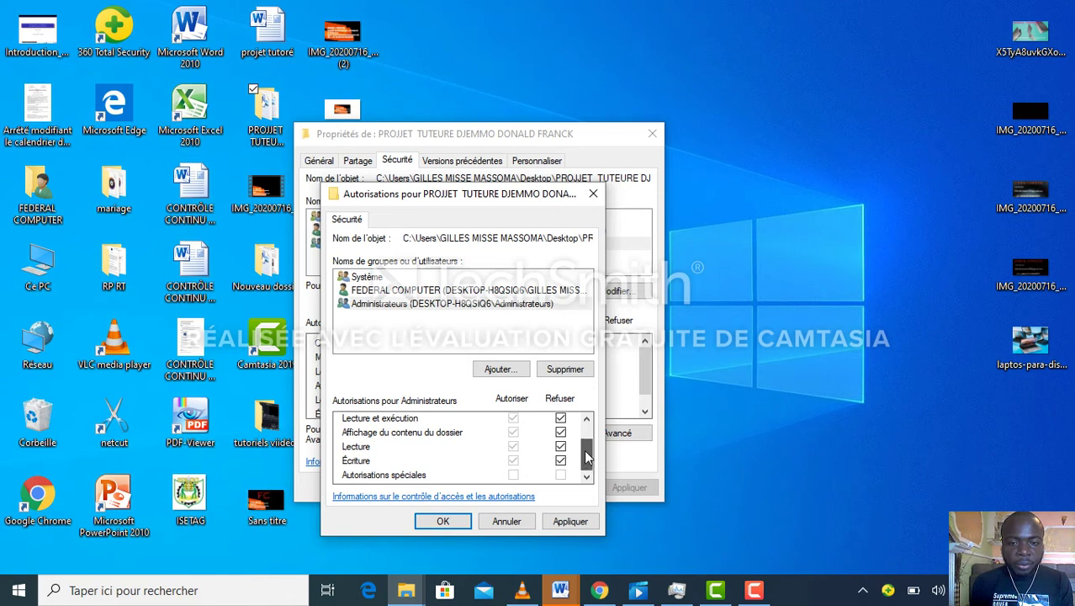
pyautogui.moveTo(586, 452)
pyautogui.mouseDown()
pyautogui.moveTo(588, 434)
pyautogui.moveTo(588, 457)
pyautogui.mouseUp()
pyautogui.click(570, 522)
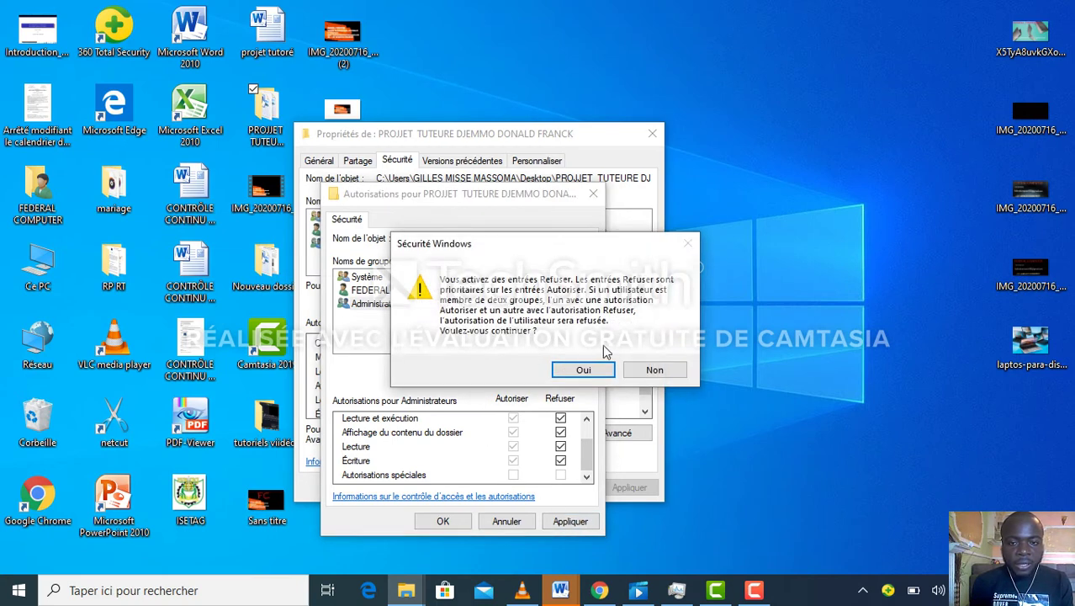
pyautogui.click(587, 370)
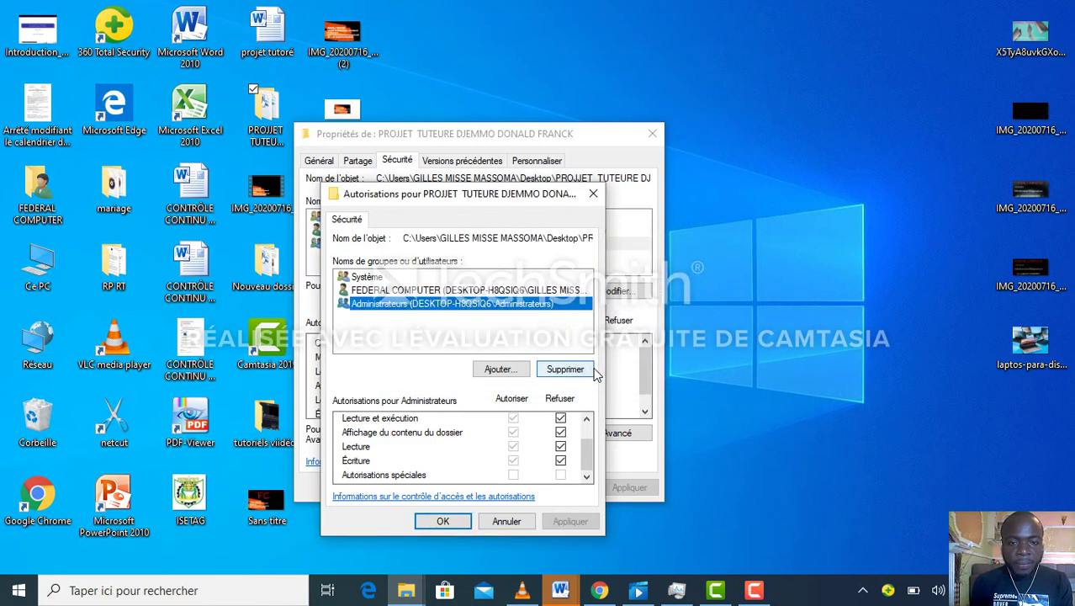
pyautogui.click(441, 521)
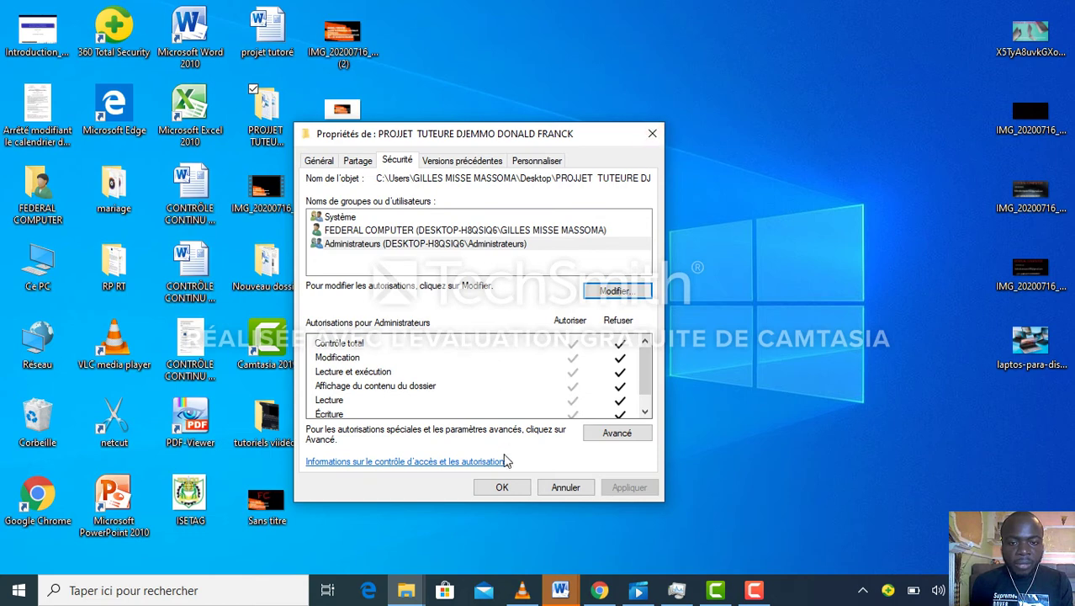
pyautogui.click(509, 488)
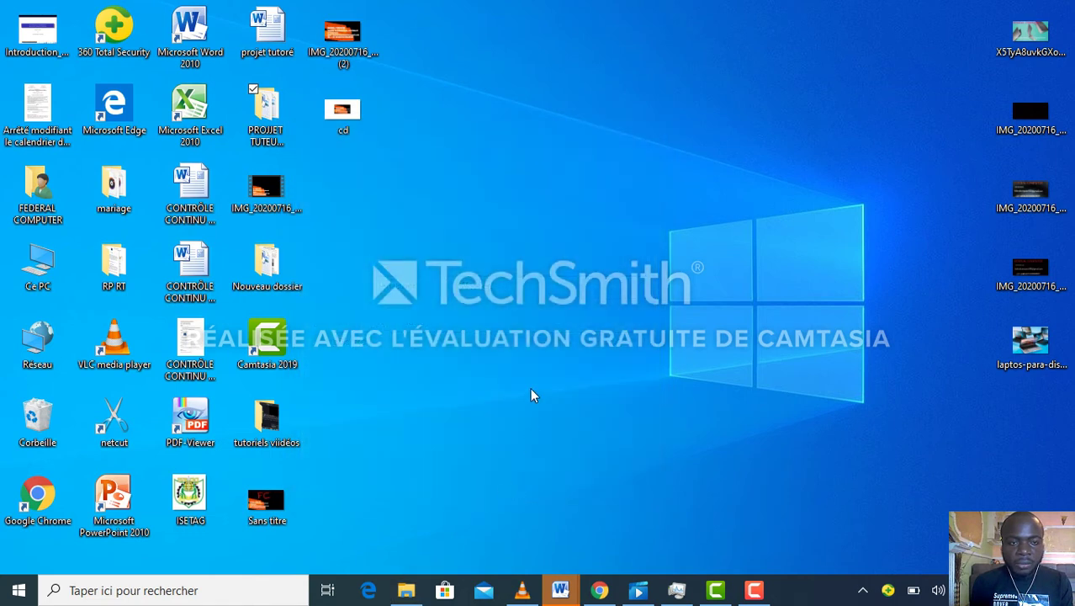
# Try to open the PROJJET TUTEURE folder and continue past the permission request to test the access restriction.
pyautogui.click(327, 141)
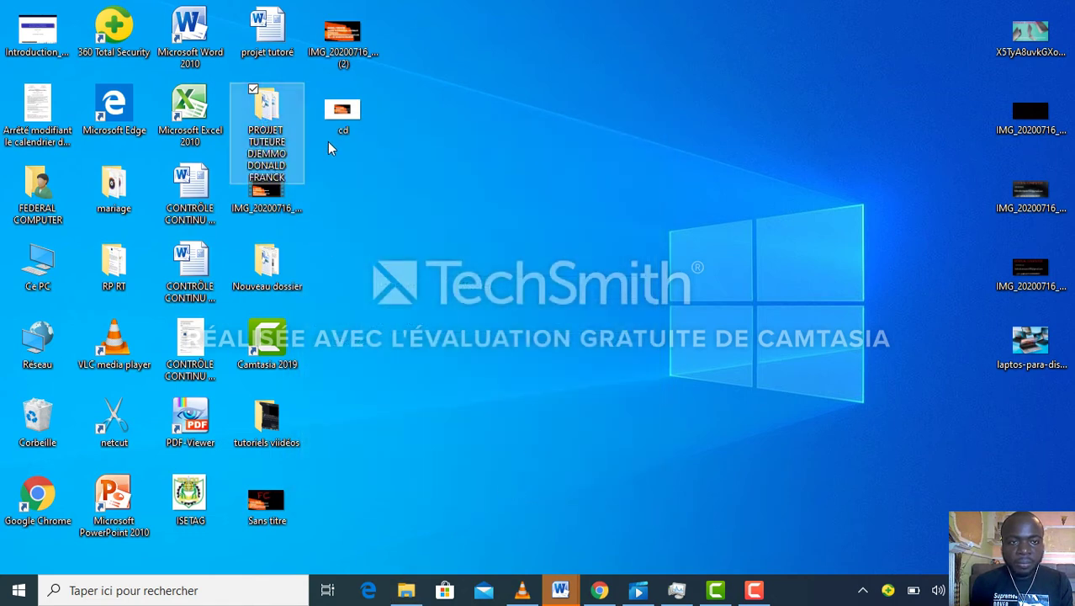
pyautogui.doubleClick(275, 141)
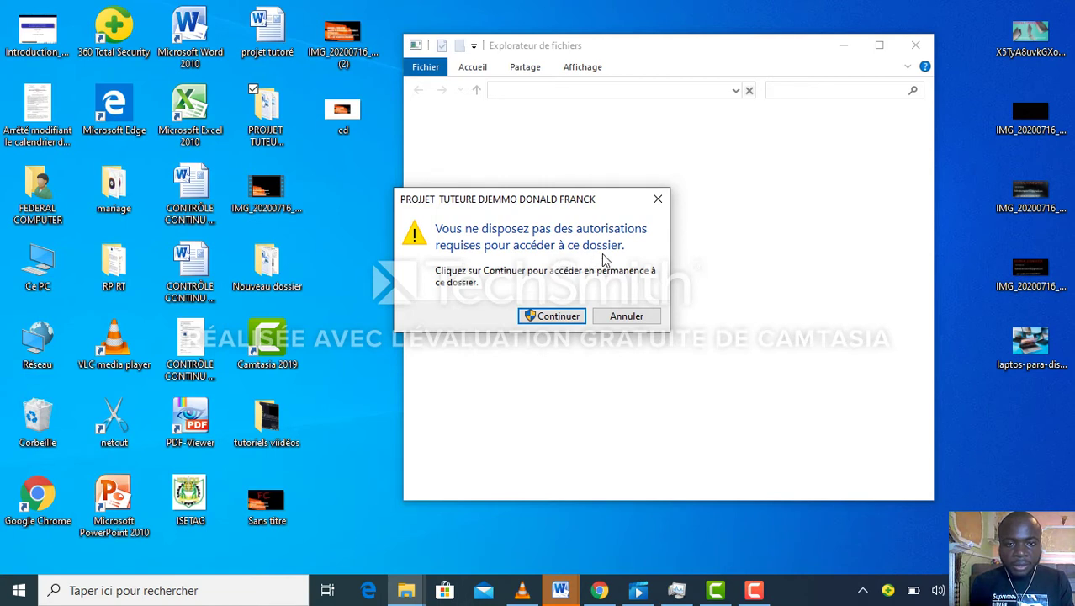
pyautogui.click(566, 317)
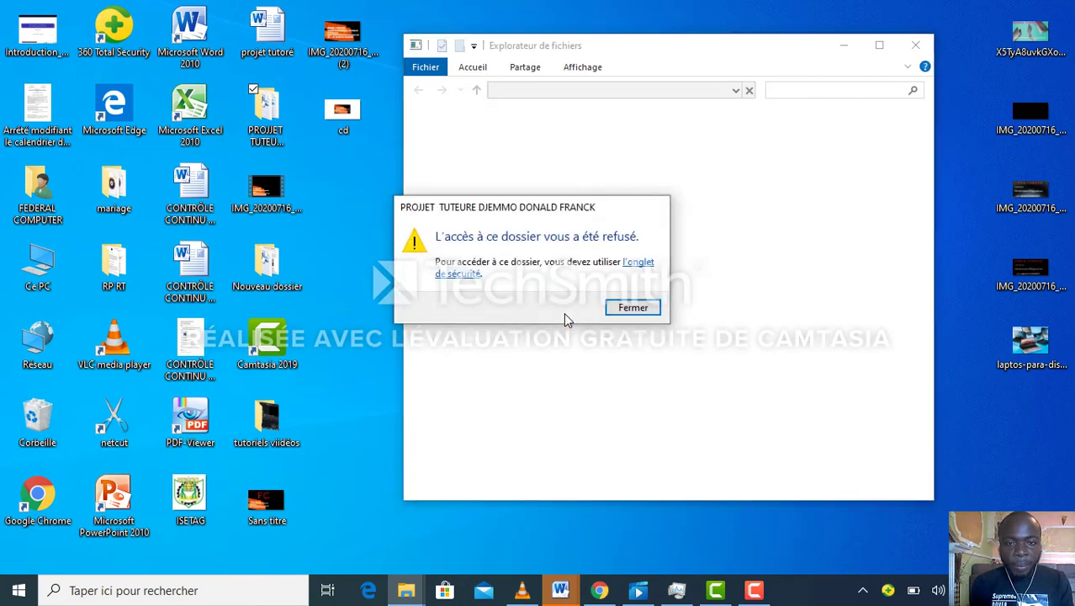
pyautogui.click(638, 307)
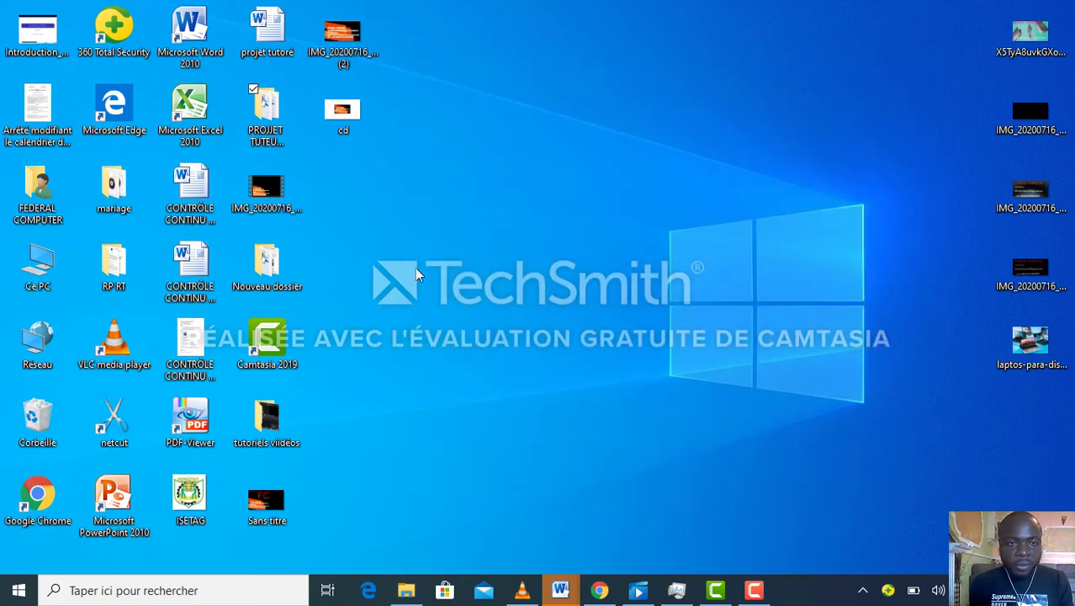
pyautogui.click(375, 181)
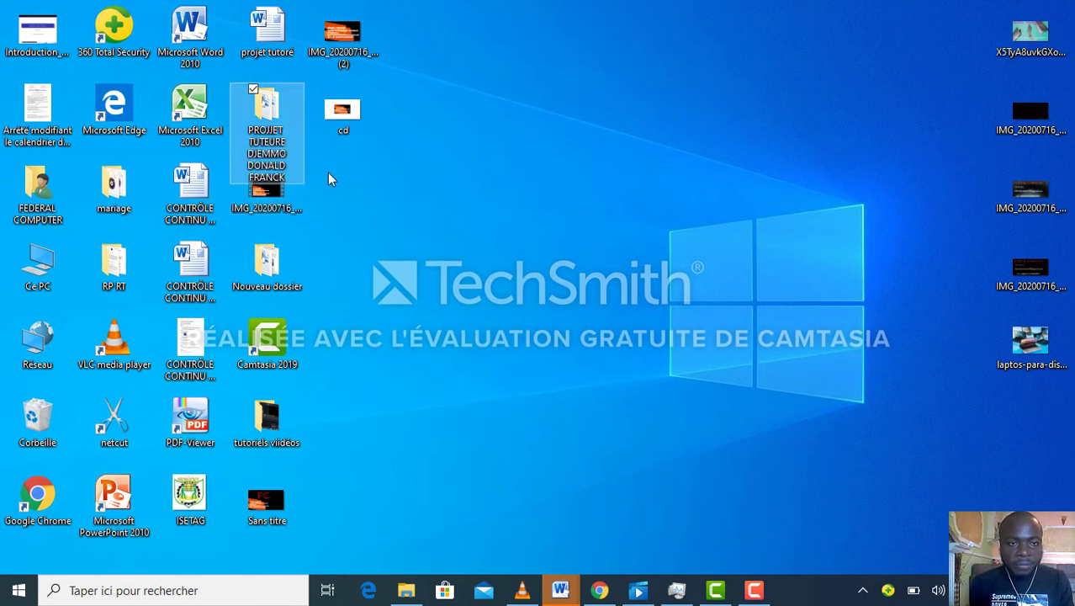
# Reopen the PROJJET TUTEURE folder's security permissions for editing and select the Administrateurs group.
pyautogui.click(269, 133)
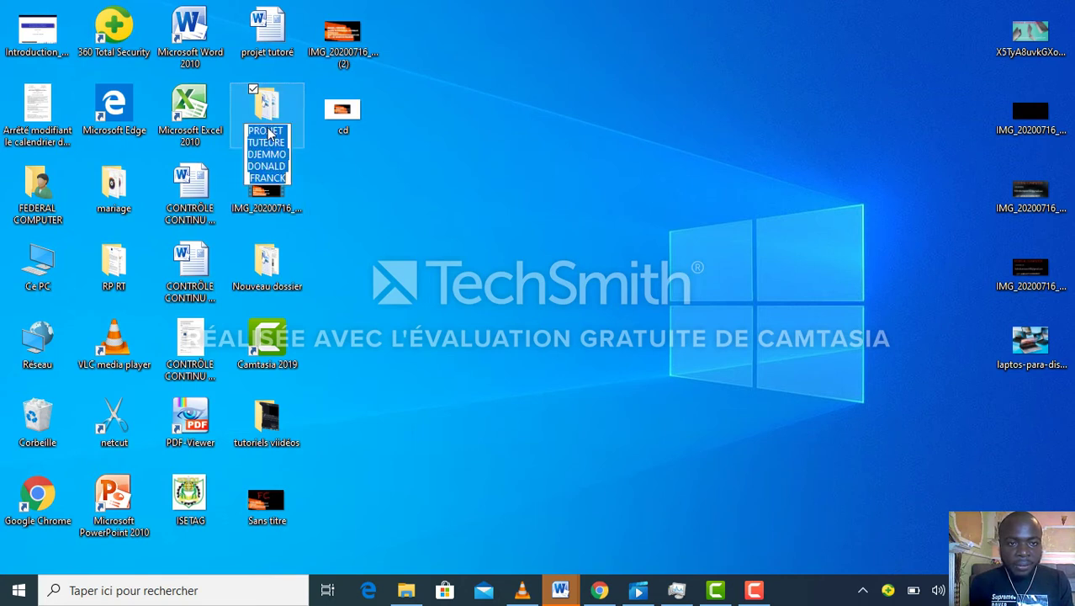
pyautogui.click(258, 89)
pyautogui.rightClick(272, 103)
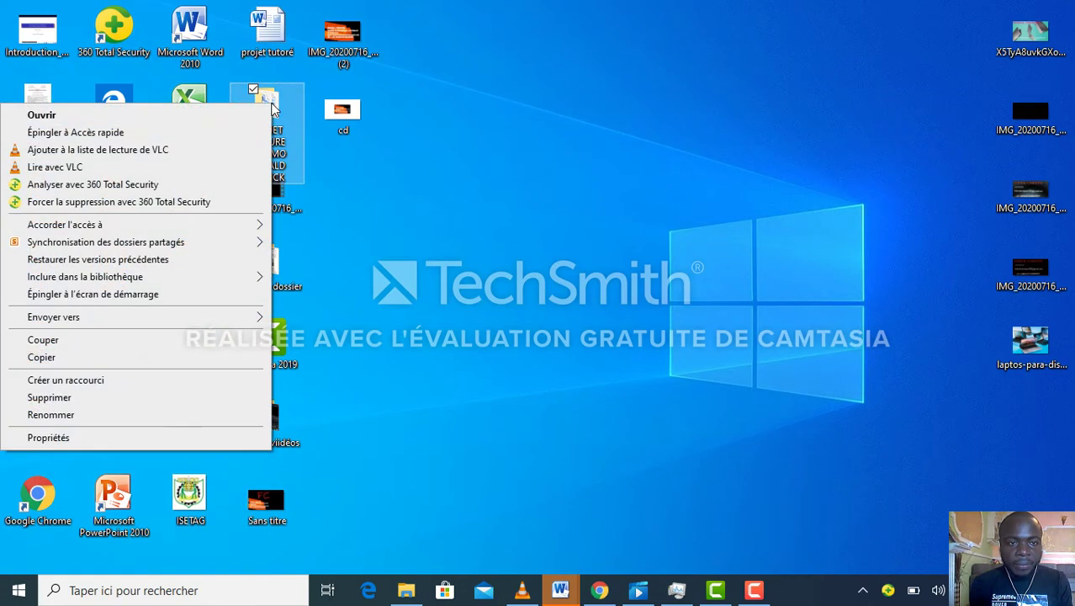
pyautogui.click(126, 438)
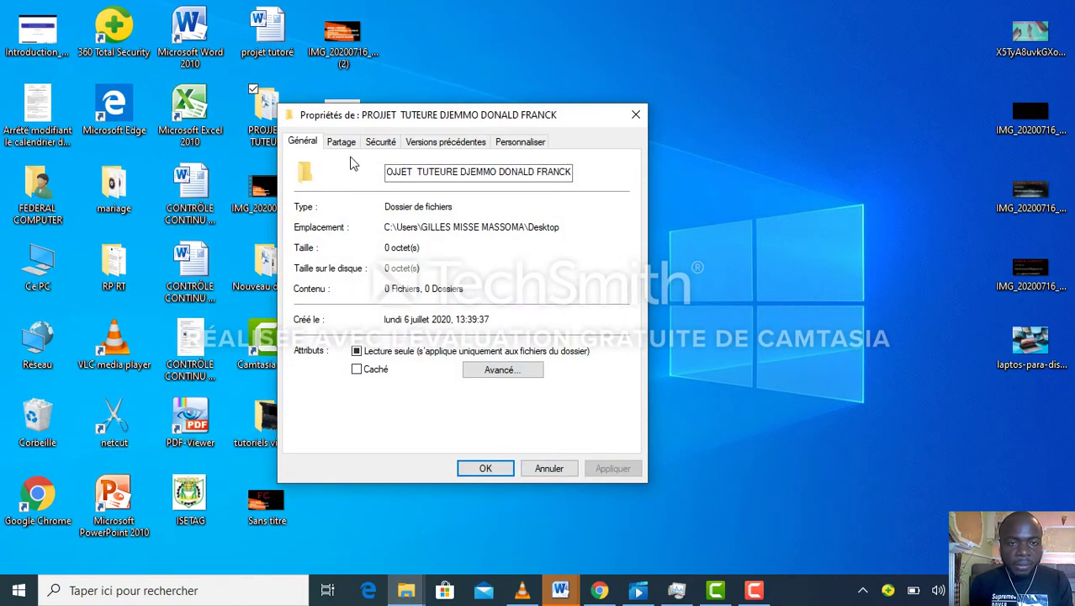
pyautogui.click(383, 146)
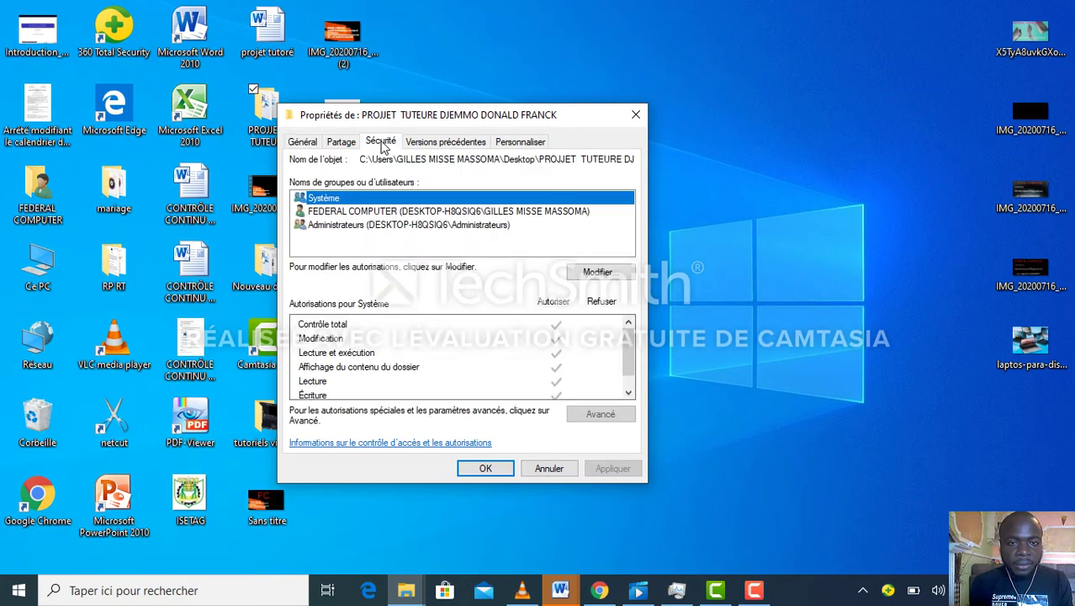
pyautogui.click(412, 225)
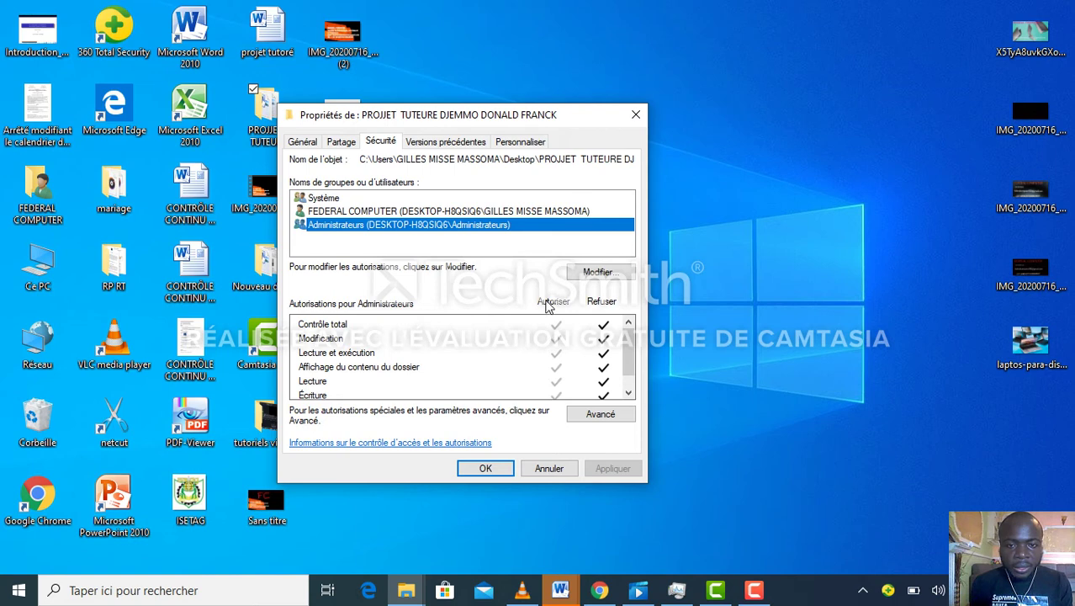
pyautogui.click(595, 273)
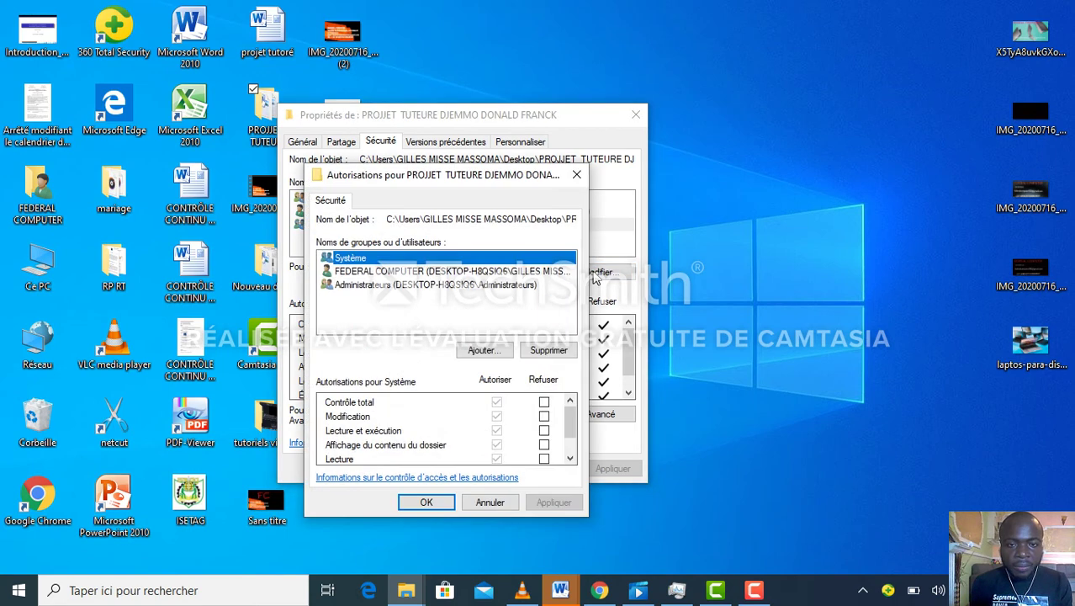
pyautogui.click(373, 286)
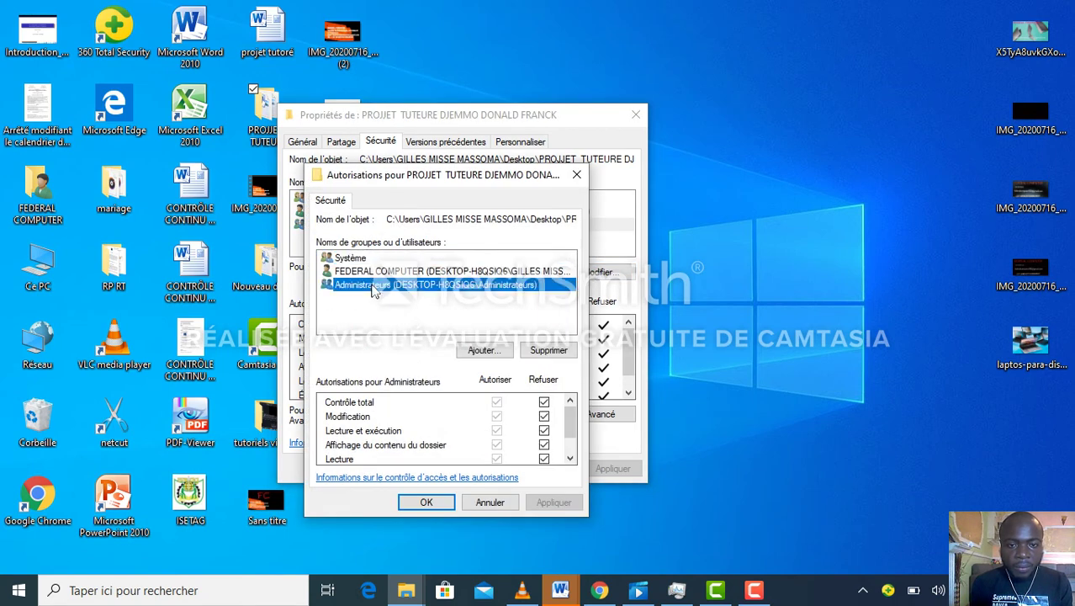
# Clear every Refuser entry for Administrateurs, from Contrôle total and Modification through Lecture and Écriture.
pyautogui.click(545, 402)
pyautogui.click(544, 416)
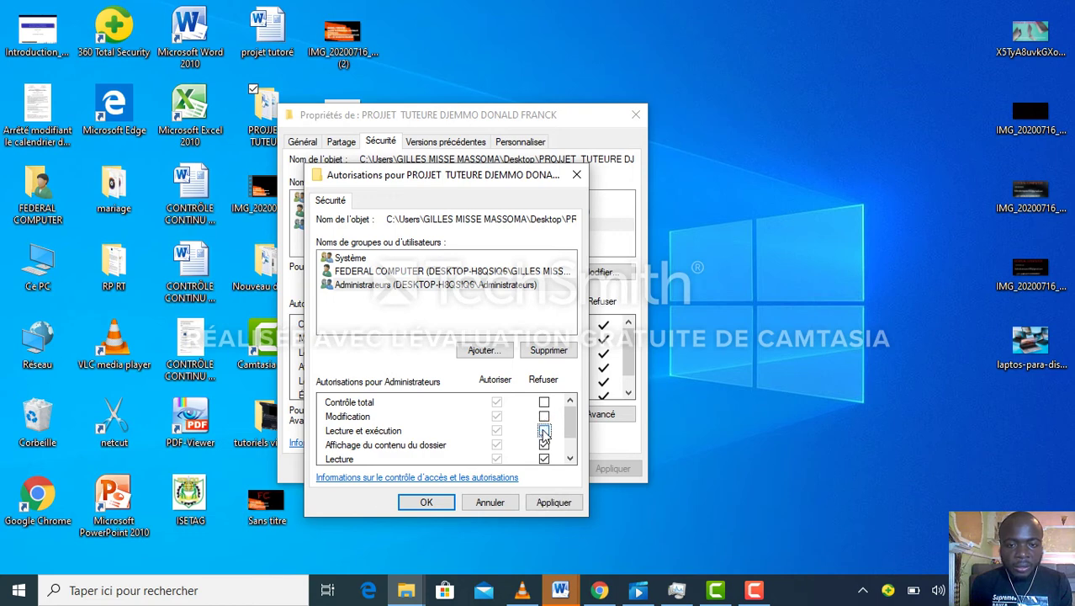
pyautogui.click(544, 430)
pyautogui.moveTo(570, 436); pyautogui.dragTo(571, 450)
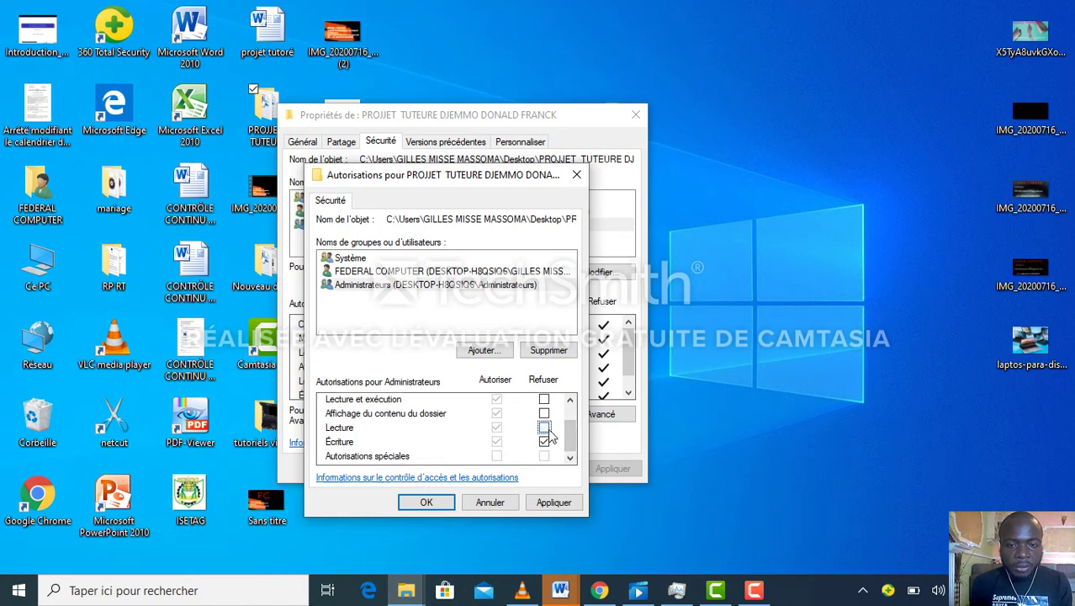
pyautogui.click(544, 442)
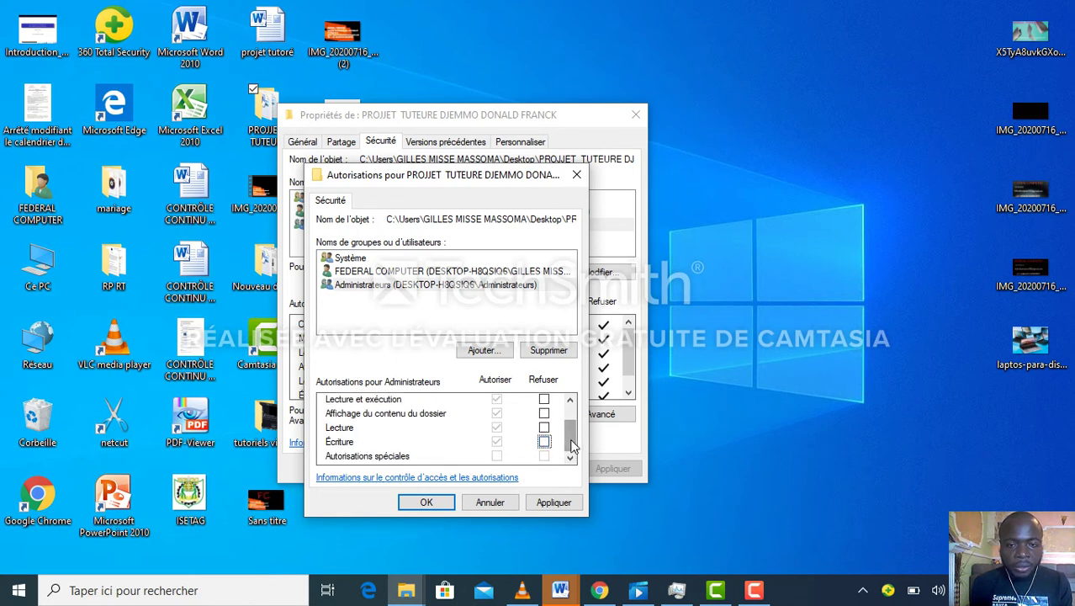
pyautogui.moveTo(571, 445); pyautogui.dragTo(574, 413)
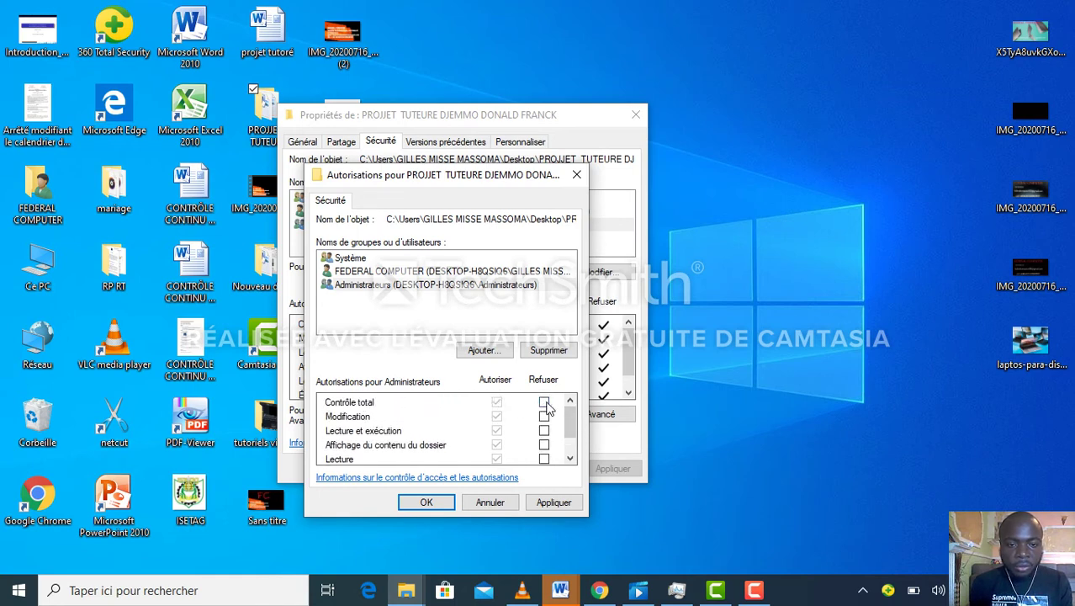
# Toggle individual Refuser entries for Administrateurs, then deny Contrôle total again along with the permissions below it.
pyautogui.click(544, 403)
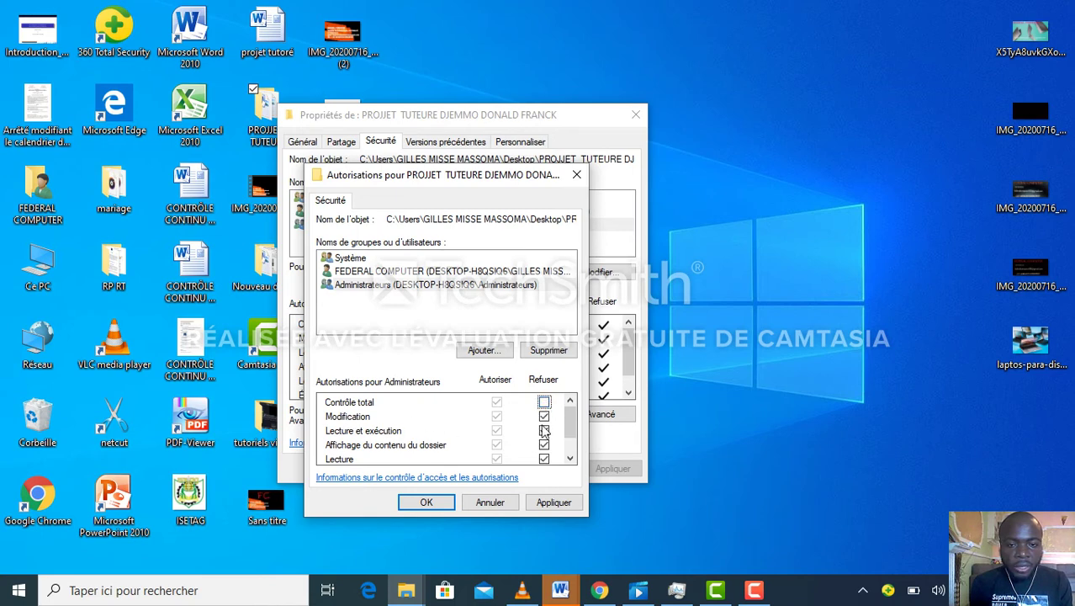
pyautogui.click(545, 417)
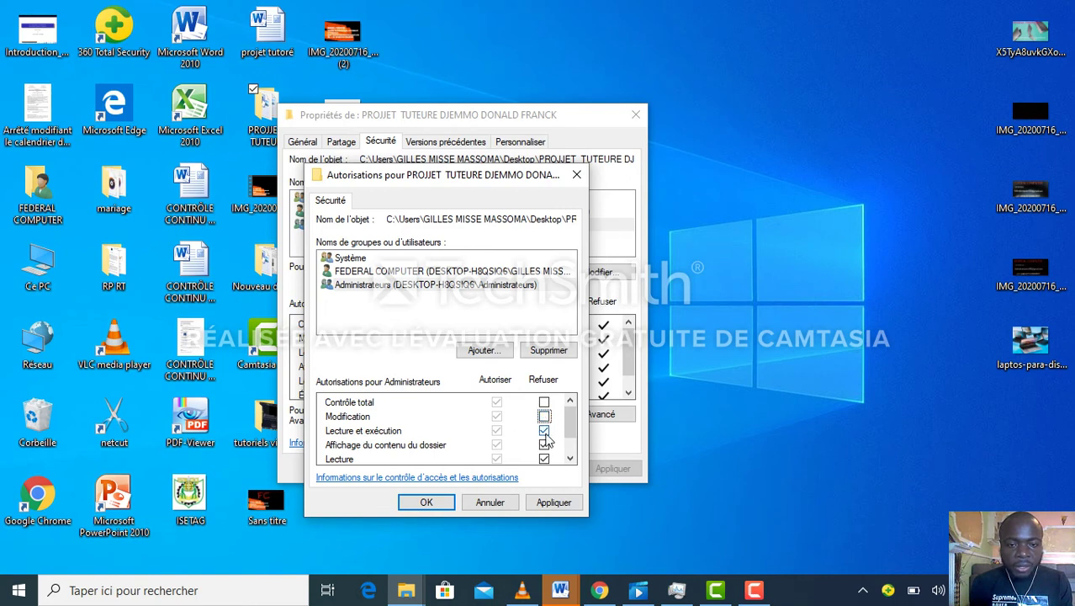
pyautogui.click(544, 431)
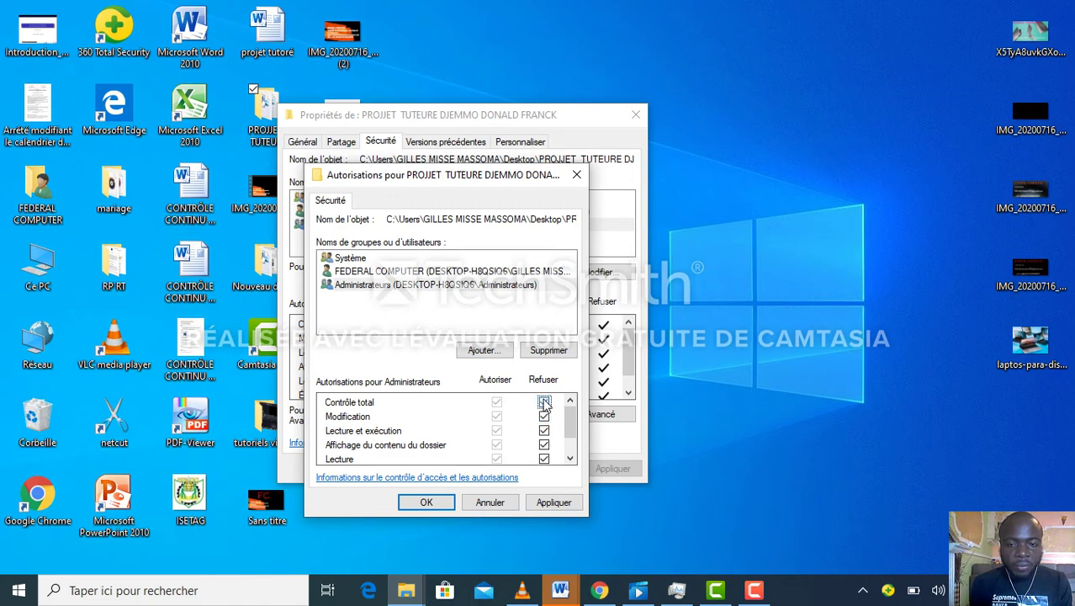
pyautogui.click(545, 403)
pyautogui.moveTo(570, 421); pyautogui.dragTo(571, 437)
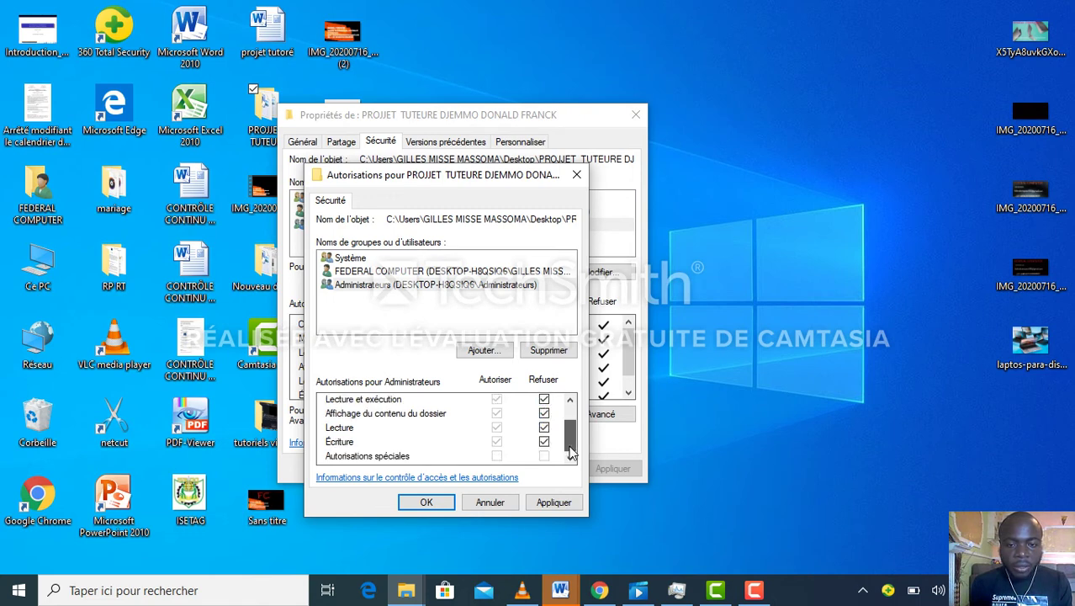
# Try to apply the denied permissions to the folder, then stop their propagation to its contents.
pyautogui.click(555, 502)
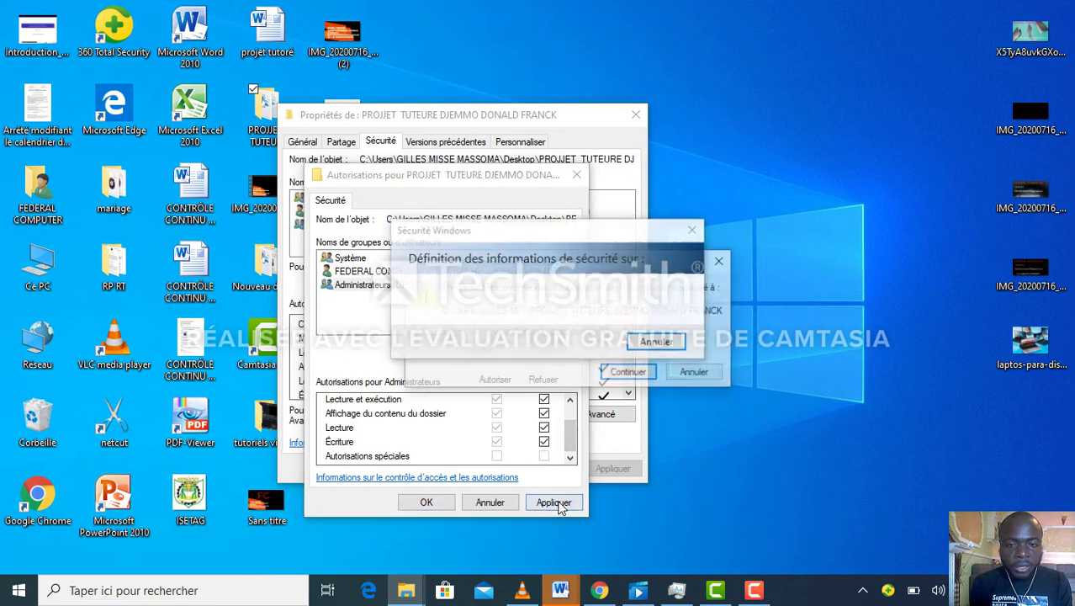
pyautogui.click(631, 374)
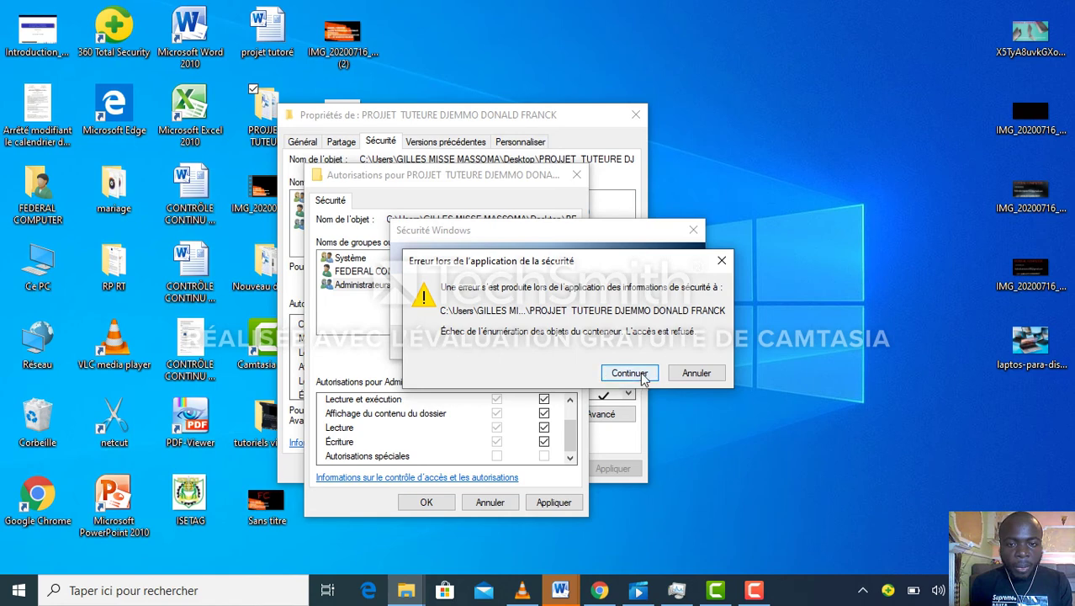
pyautogui.click(695, 374)
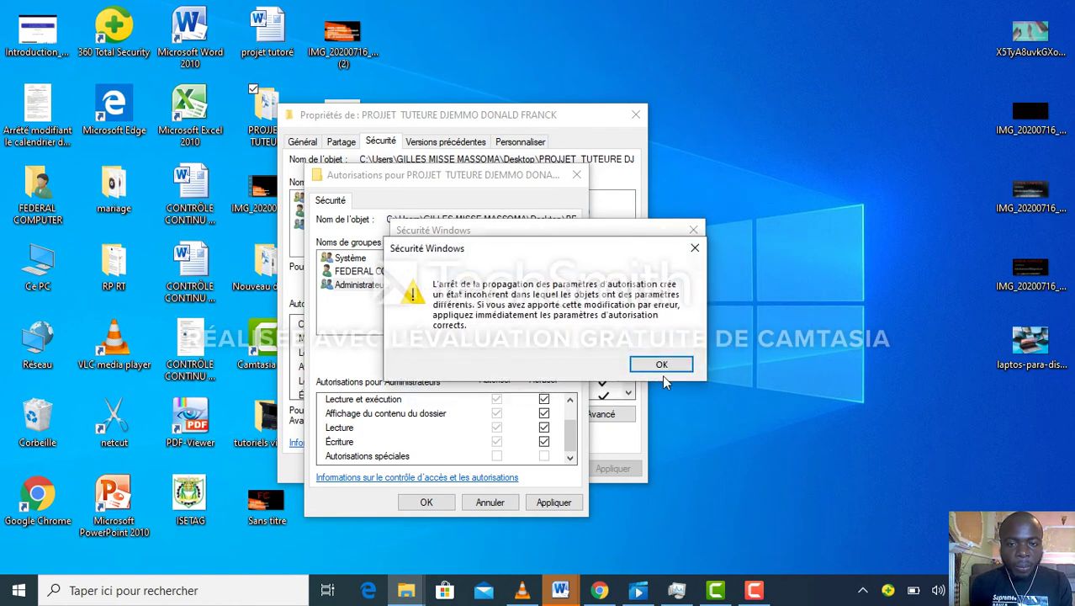
pyautogui.click(659, 366)
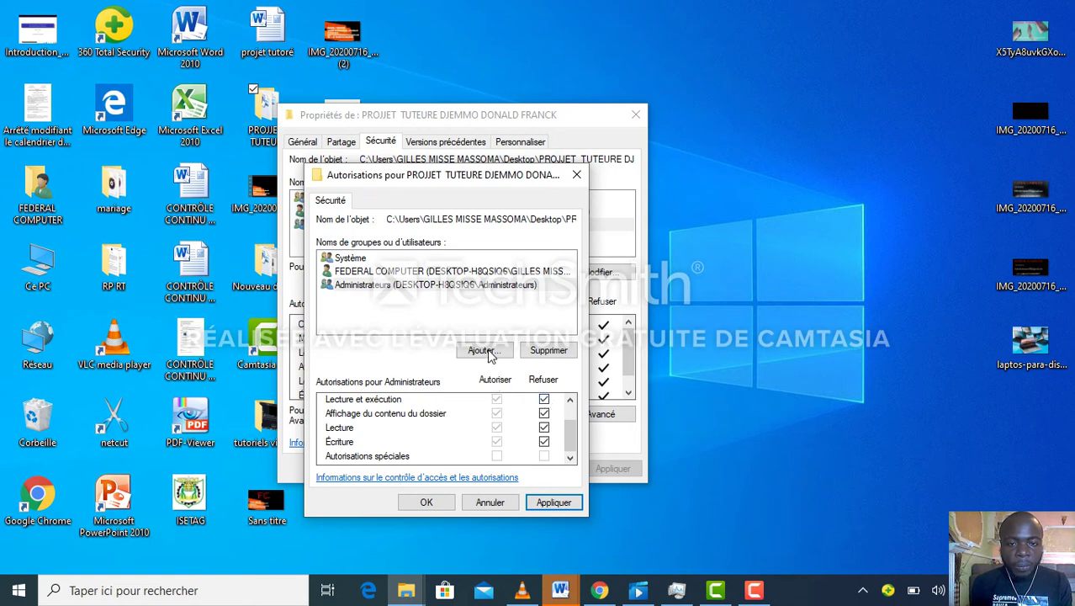
# Remove the Administrateurs entry to clear its denials, apply the change, and close the folder's permissions and properties.
pyautogui.click(483, 350)
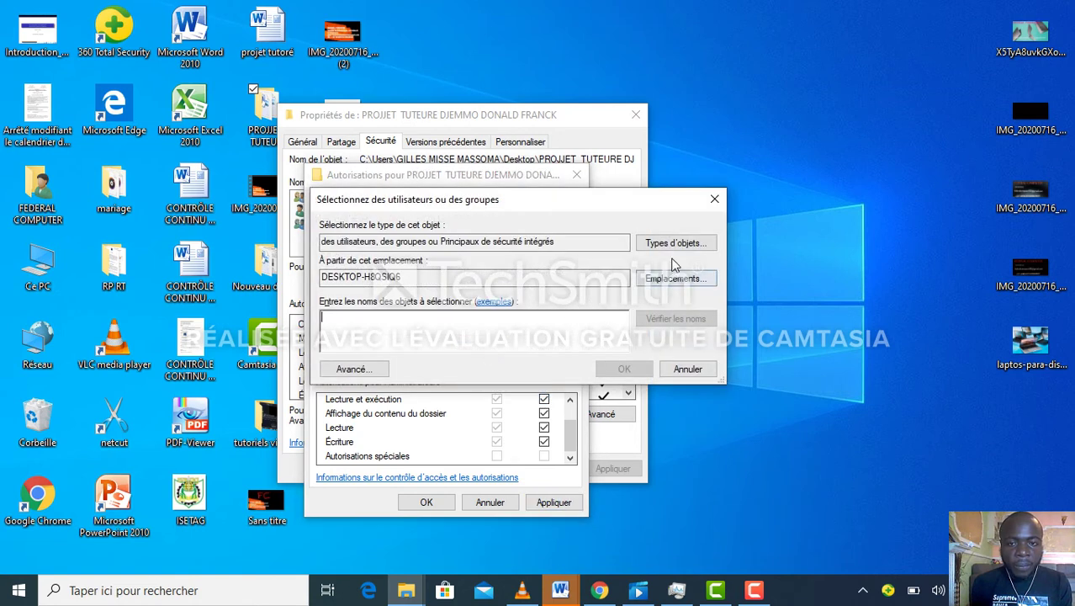
pyautogui.click(714, 200)
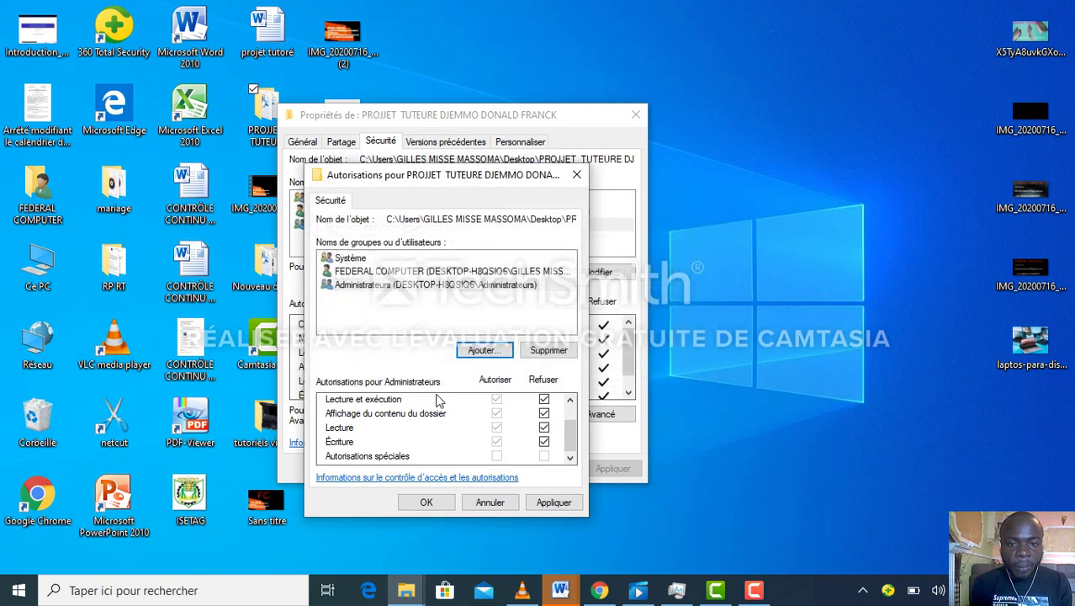
pyautogui.click(450, 287)
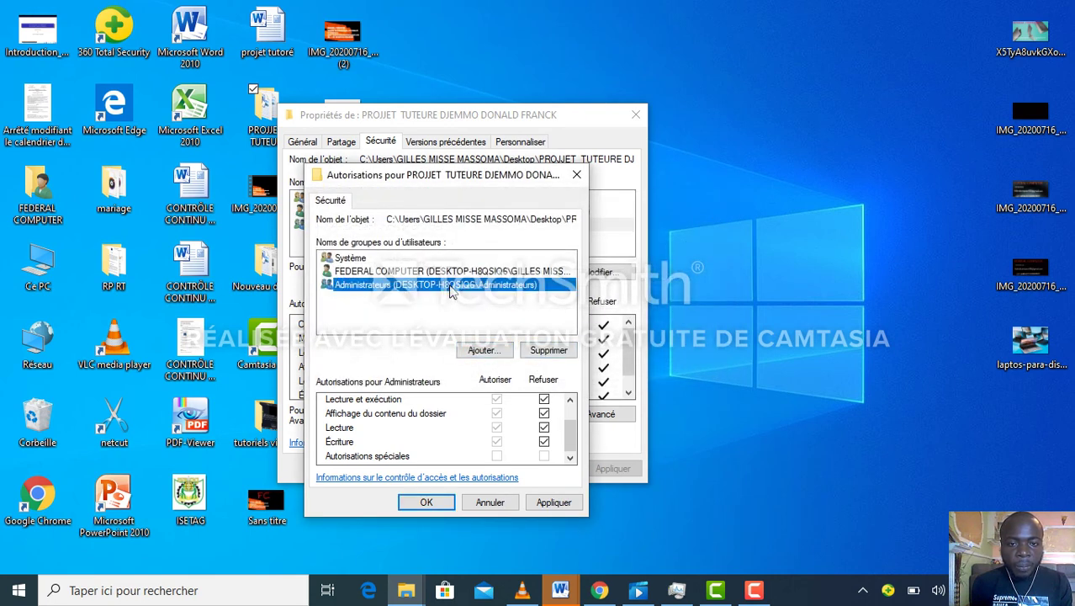
pyautogui.click(538, 354)
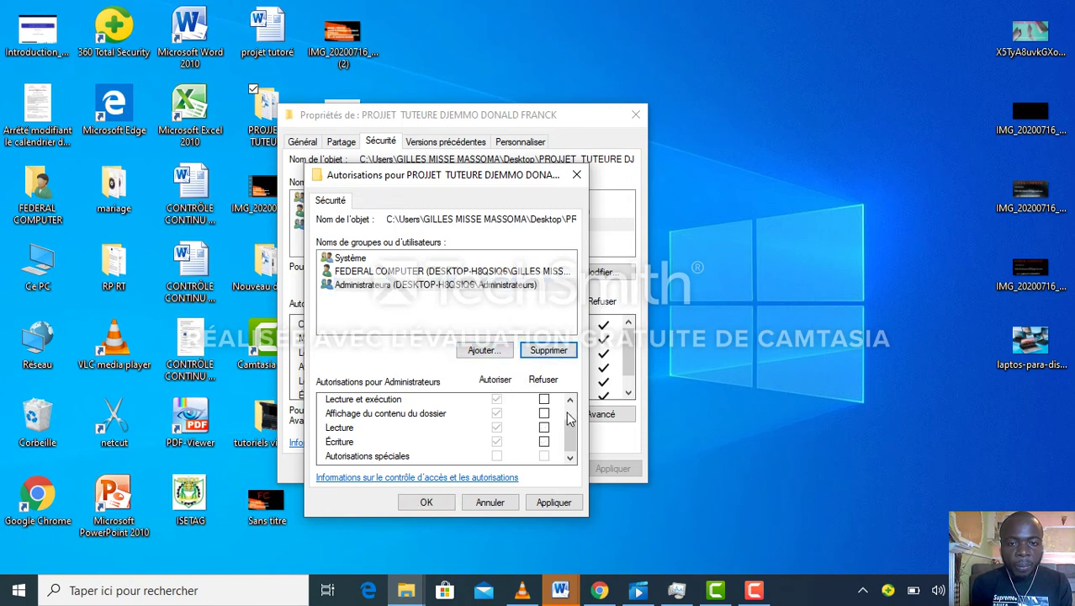
pyautogui.moveTo(573, 438)
pyautogui.mouseDown()
pyautogui.moveTo(571, 421)
pyautogui.moveTo(572, 435)
pyautogui.mouseUp()
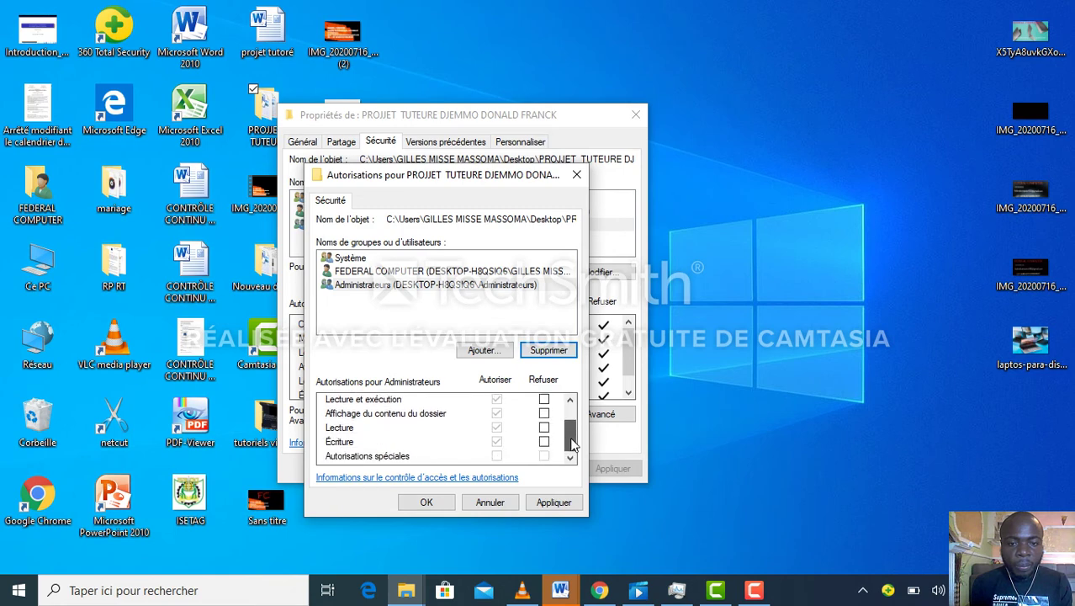
pyautogui.click(548, 505)
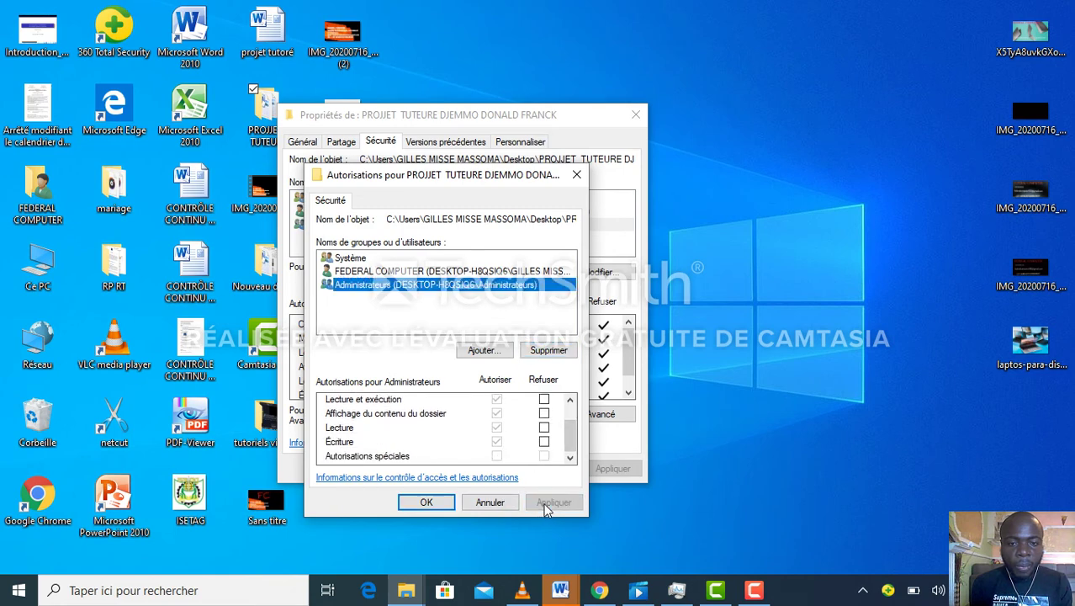
pyautogui.click(429, 503)
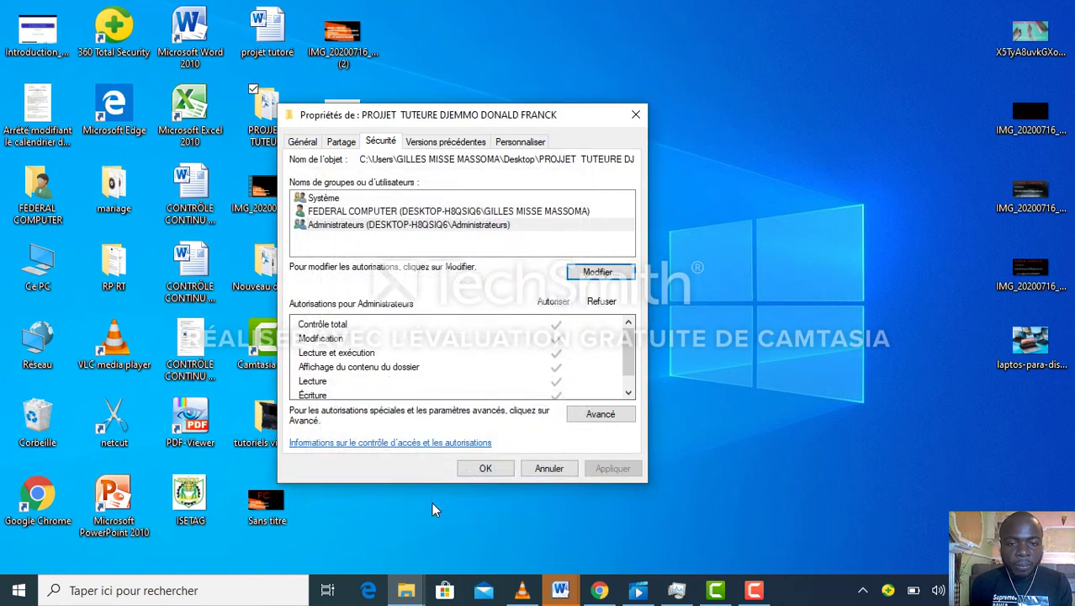
pyautogui.click(487, 472)
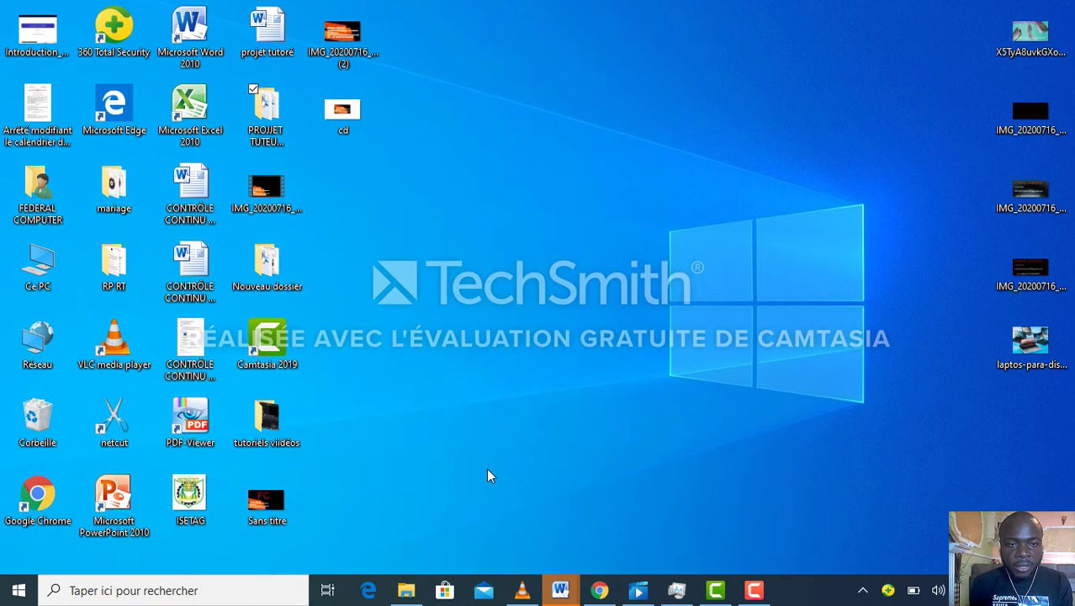
# Test access by opening the PROJJET TUTEURE folder and its COUVERTURE PT Word document, then close both.
pyautogui.doubleClick(271, 134)
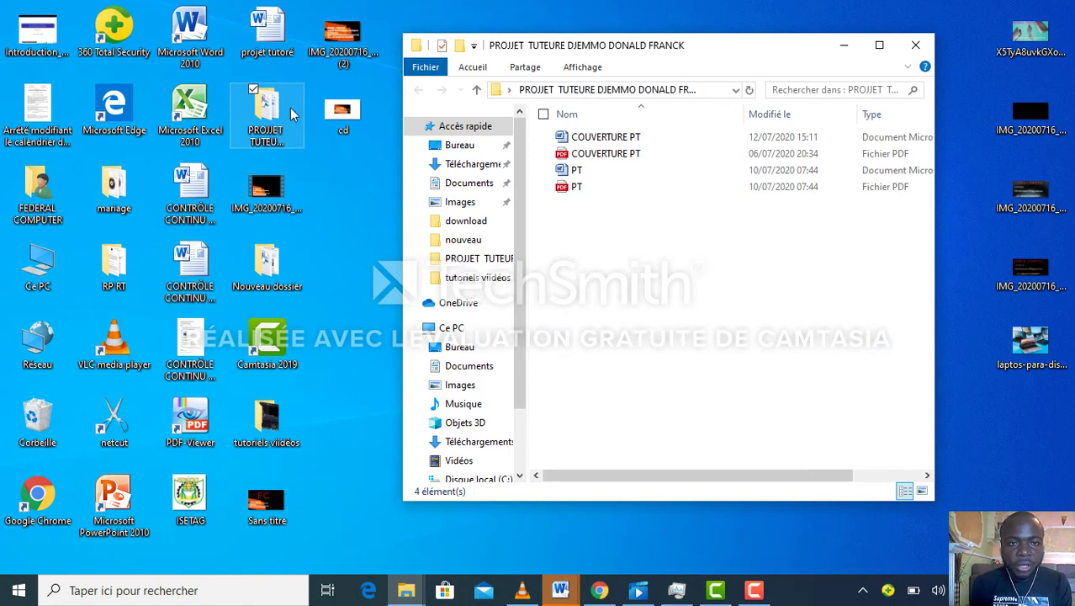
pyautogui.click(636, 138)
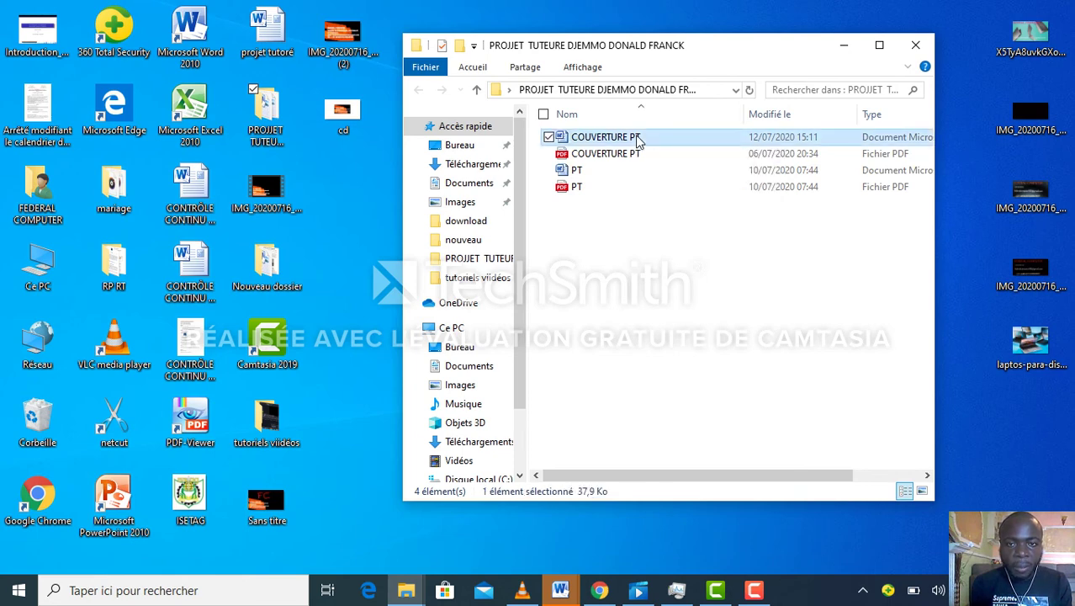
pyautogui.doubleClick(637, 138)
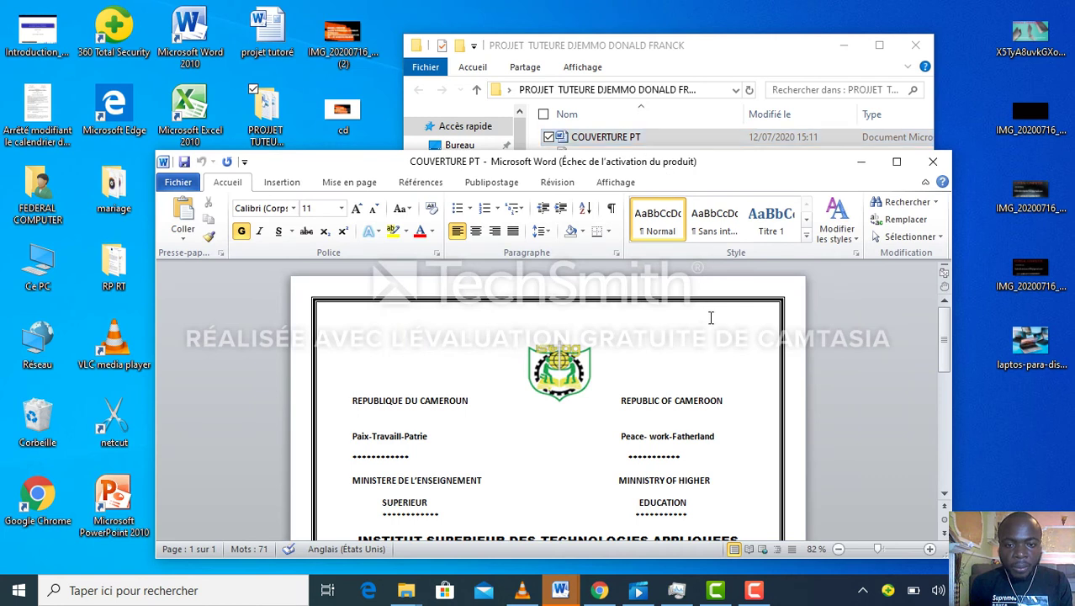
pyautogui.click(933, 161)
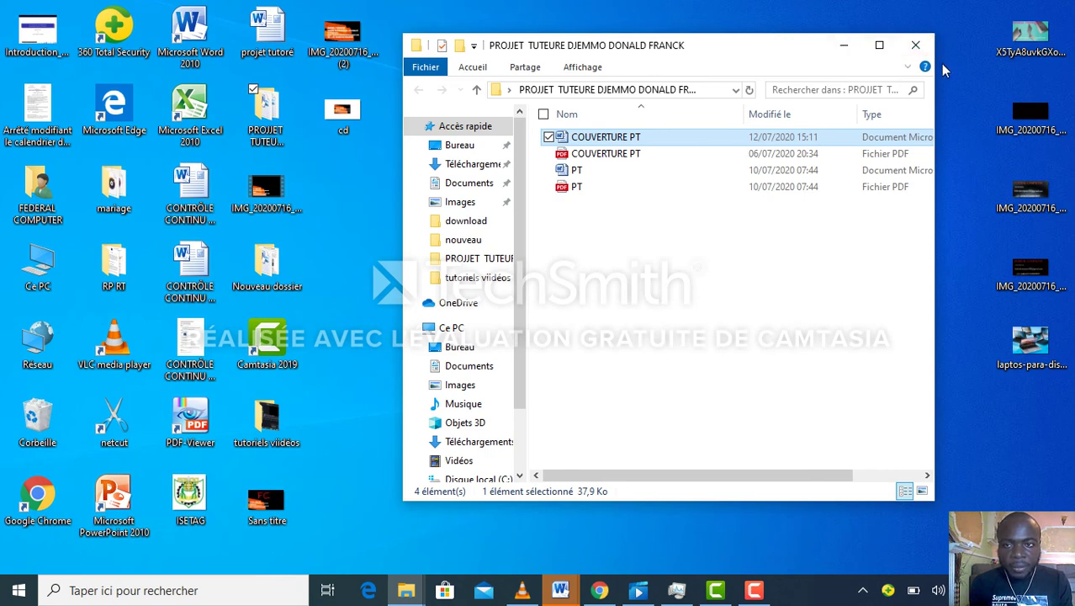
pyautogui.click(916, 45)
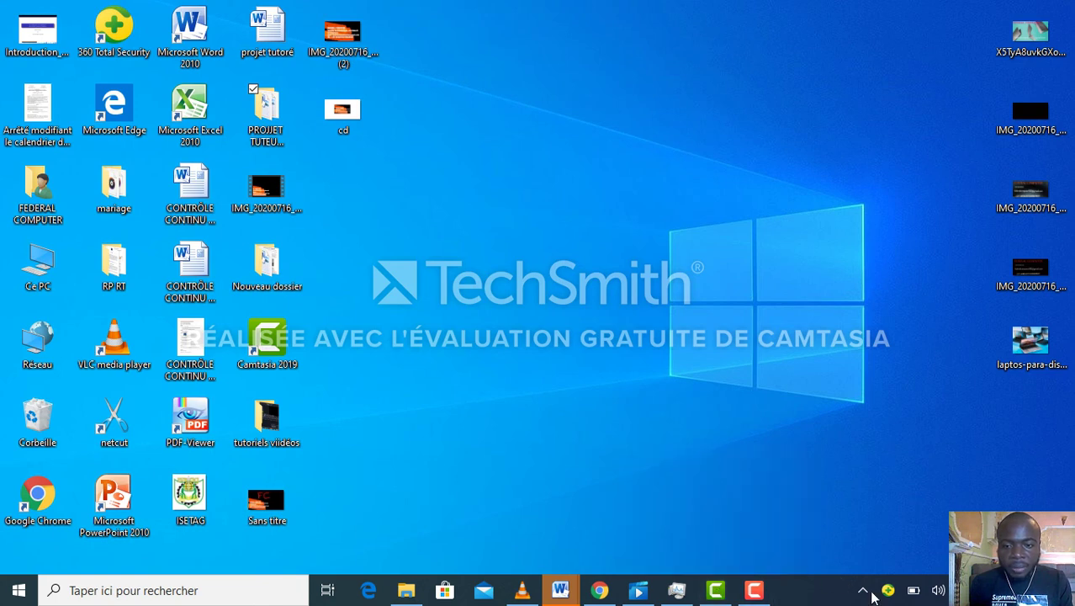
pyautogui.click(755, 591)
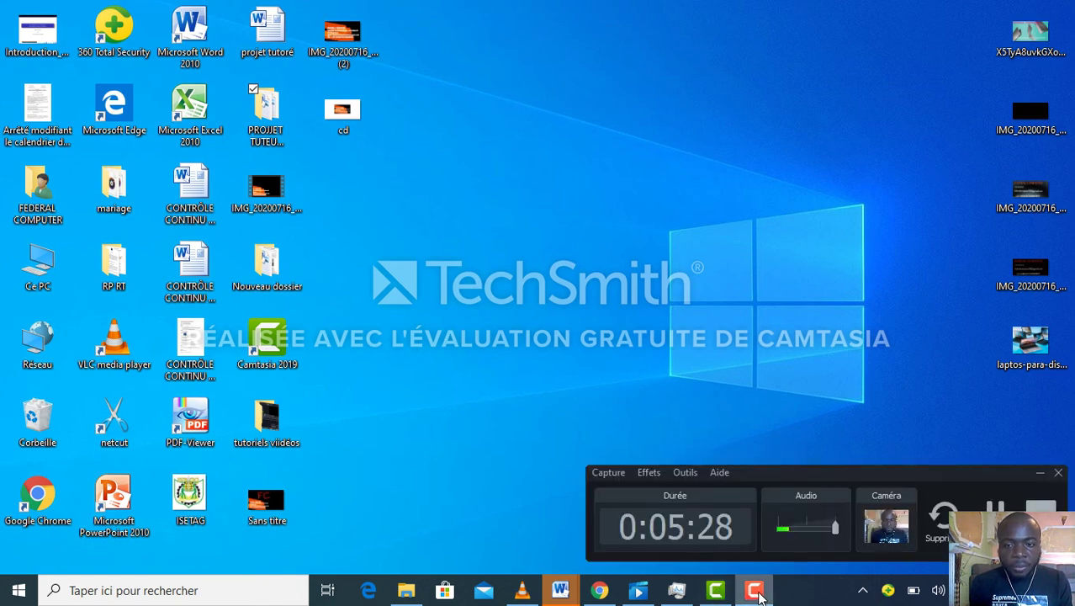